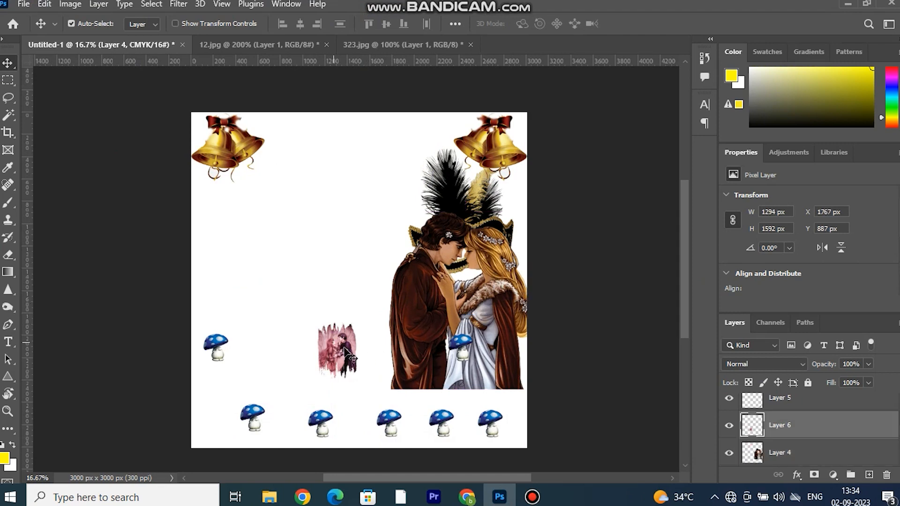
Enlarge the pink couple picture on Layer 6 to about 471% and place it at the canvas's lower left.
key("ctrl+t")
left_click_drag(337, 323, 353, 179)
left_click_drag(296, 290, 221, 315)
left_click_drag(260, 200, 261, 137)
left_click_drag(265, 257, 257, 301)
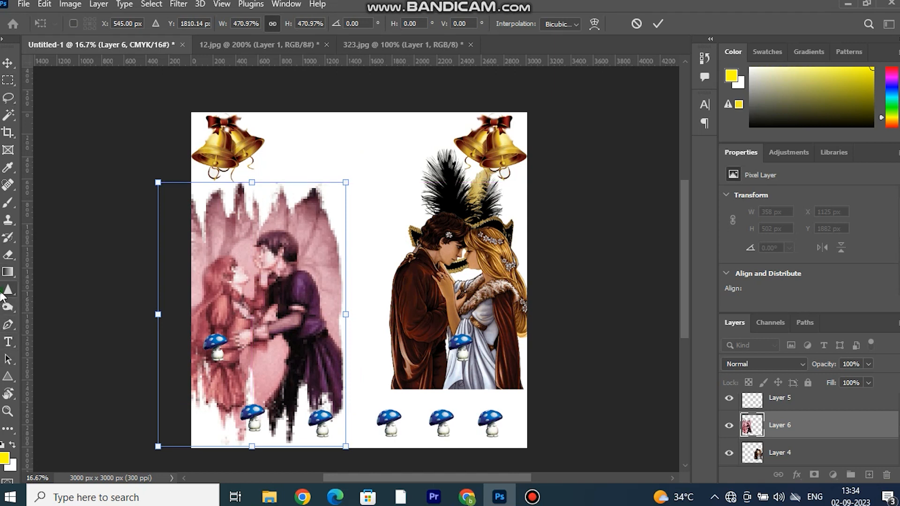
left_click(8, 291)
Draw a closed Pen tool path around the left part of the canvas, with its right edge notched inward.
left_click(8, 376)
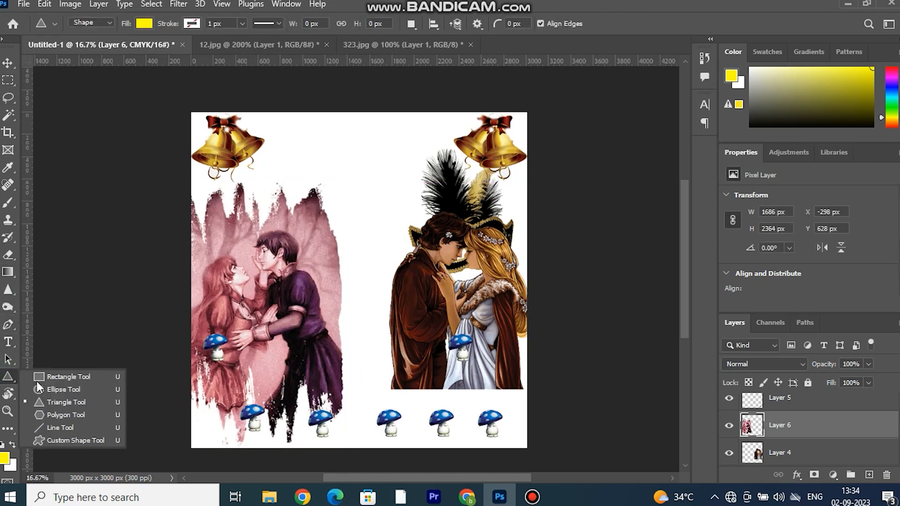
left_click(161, 246)
left_click(8, 324)
left_click(188, 113)
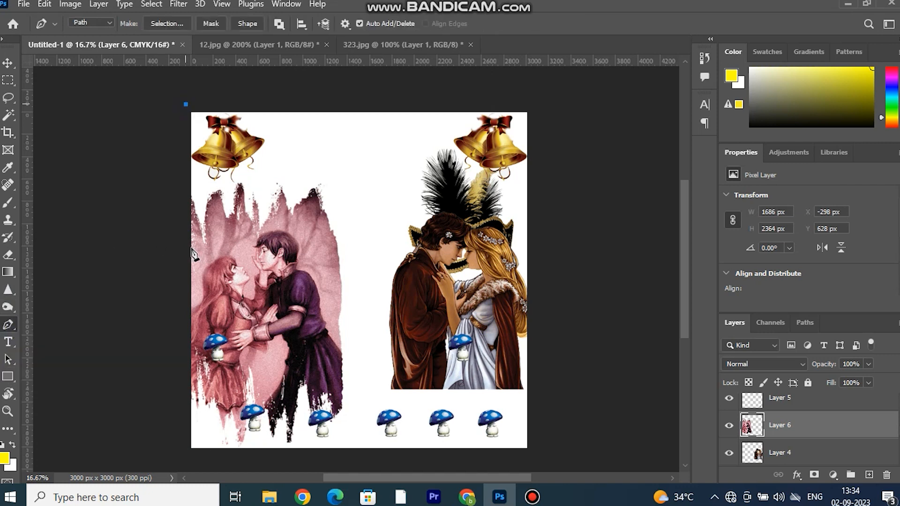
left_click(193, 113)
left_click(193, 449)
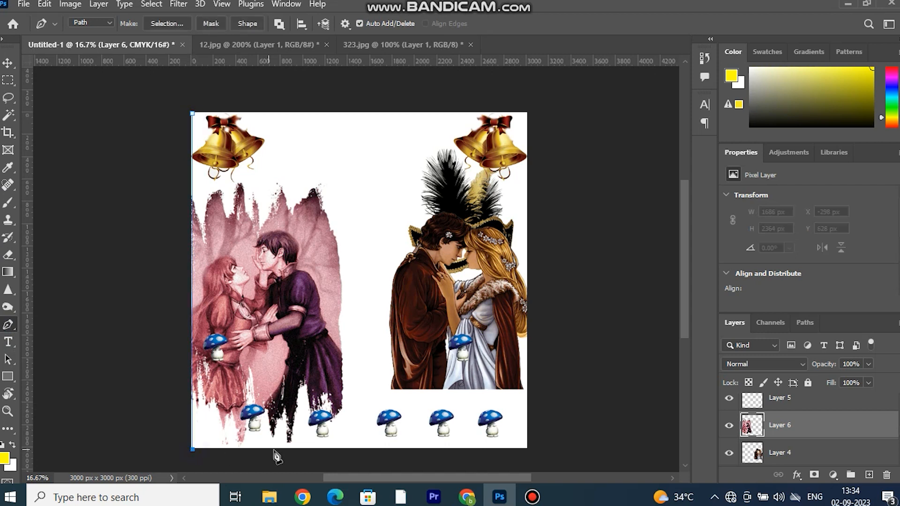
left_click(334, 449)
left_click(280, 267)
left_click(318, 114)
left_click(192, 113)
Scale the drawn path up to about 1411 x 3328 px so it extends past the canvas edges.
left_click(8, 61)
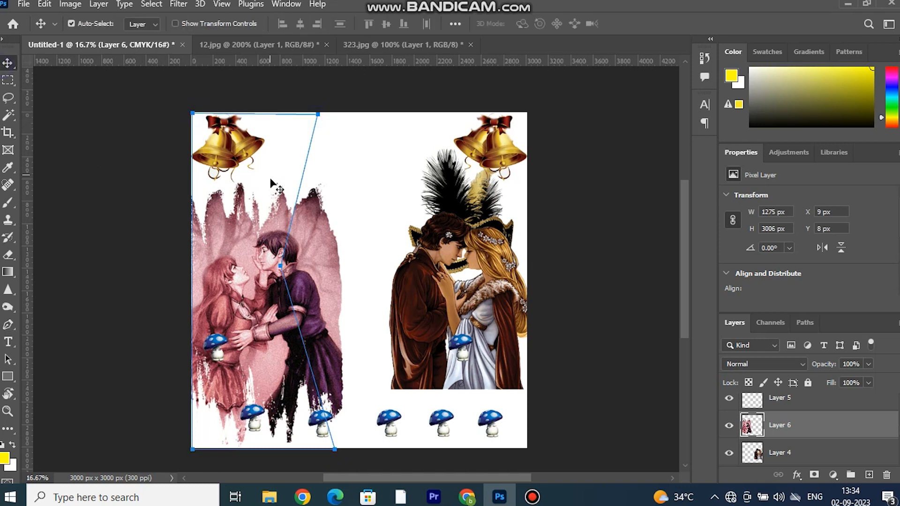
key("ctrl+t")
left_click_drag(263, 113, 264, 102)
left_click_drag(189, 277, 178, 276)
left_click(7, 64)
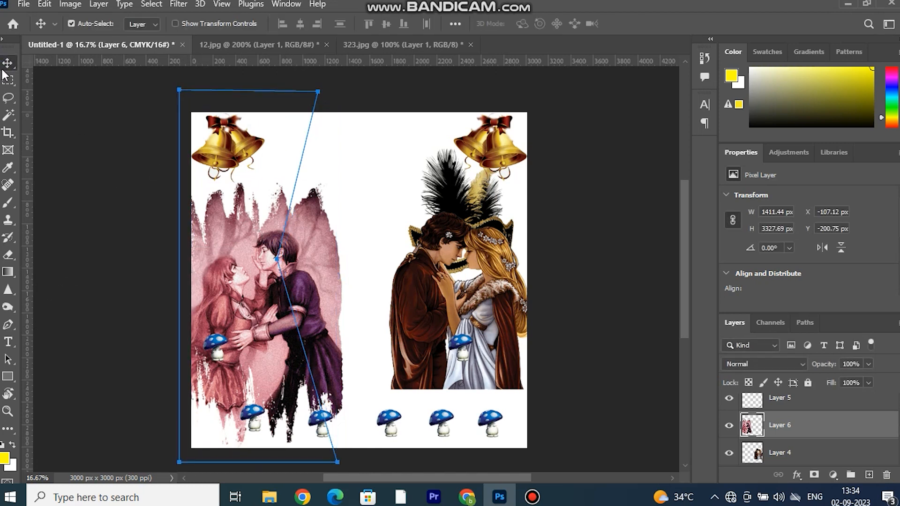
Try a custom red fill for the canvas background.
left_click(149, 24)
left_click(265, 201)
left_click(311, 96)
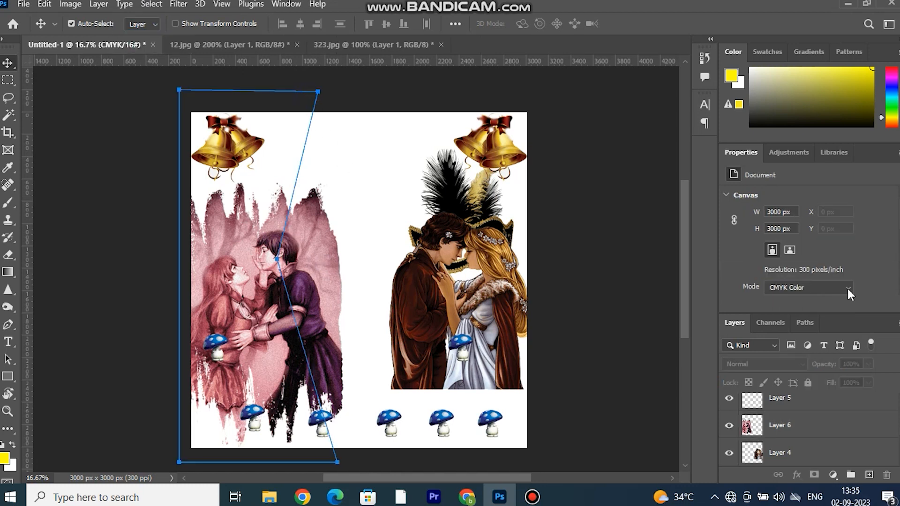
scroll(844, 272, "down", 2)
left_click(770, 279)
left_click(686, 124)
left_click(853, 97)
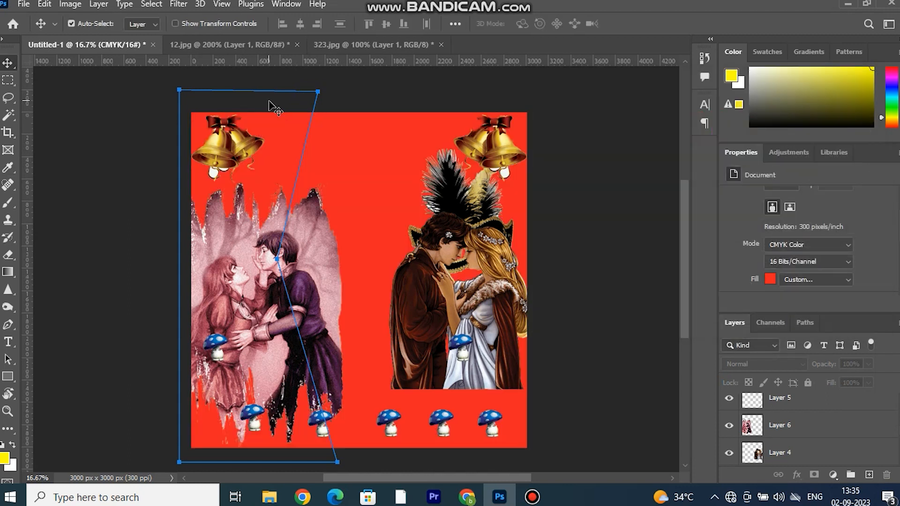
Undo the red background fill and the drawn path.
key("ctrl+z")
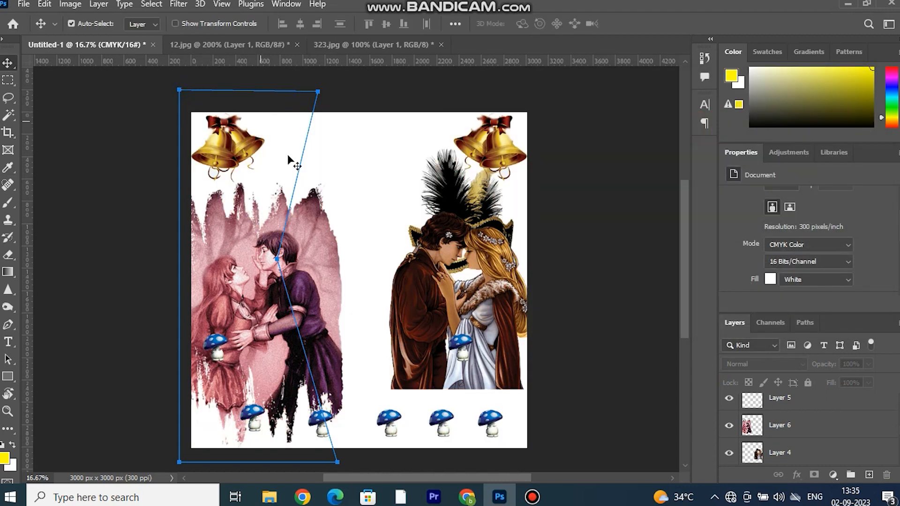
key("ctrl+z")
key("ctrl+z")
key("z")
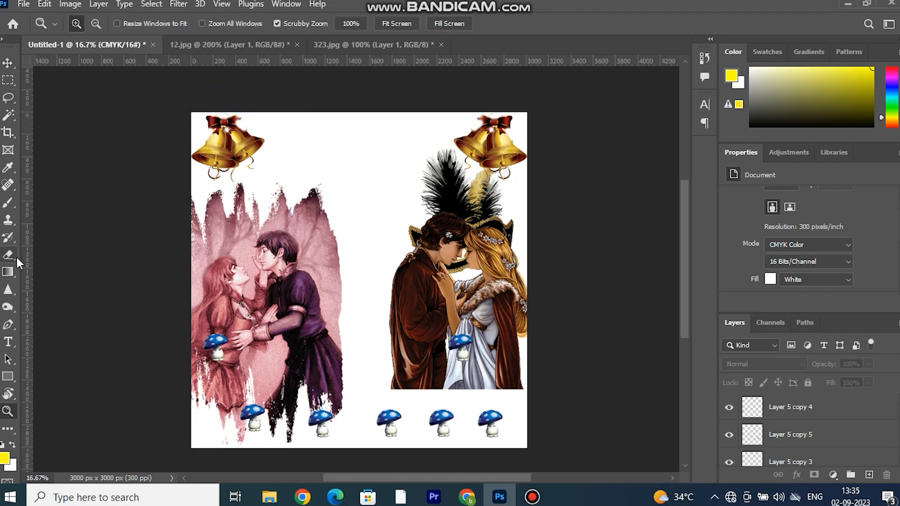
Redraw the closed Pen tool path around the canvas's left part, moving its inward notch closer to the centre.
left_click(8, 324)
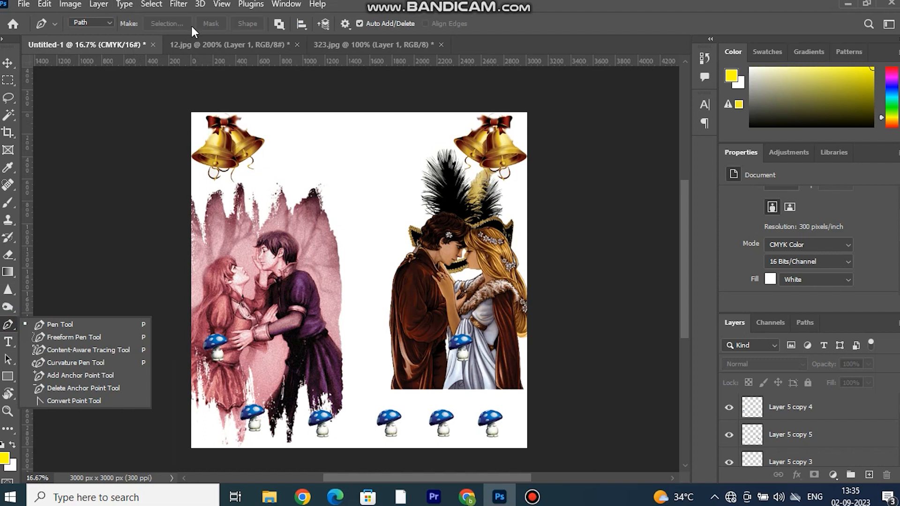
left_click(188, 108)
left_click(167, 23)
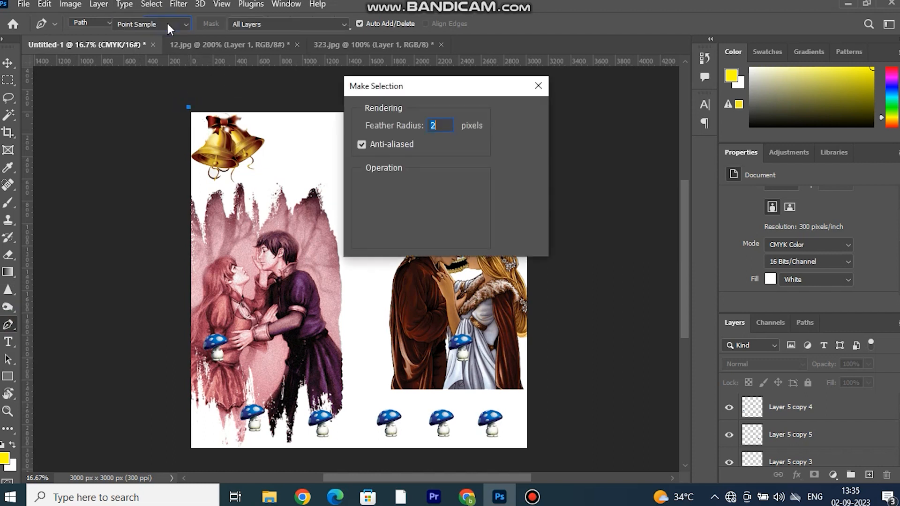
left_click(518, 114)
left_click(188, 455)
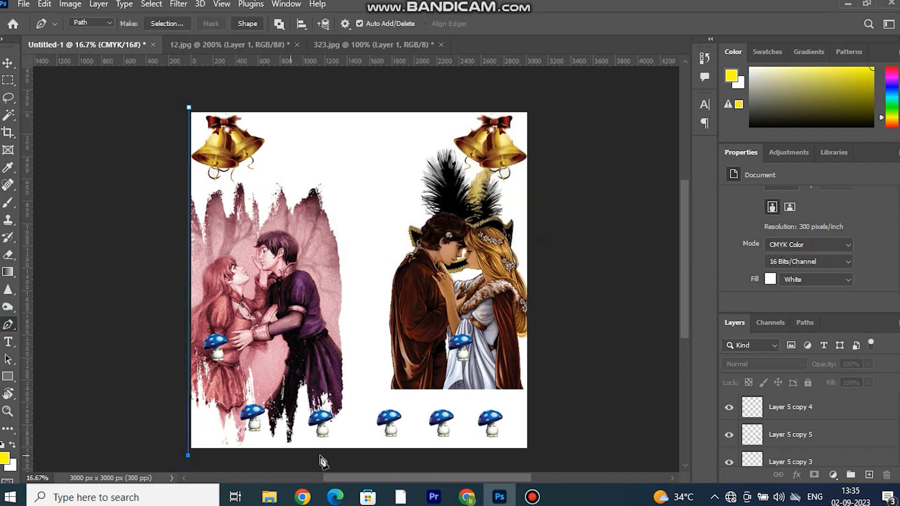
key("ctrl+z")
left_click(368, 451)
left_click(327, 275)
left_click(360, 107)
left_click(189, 107)
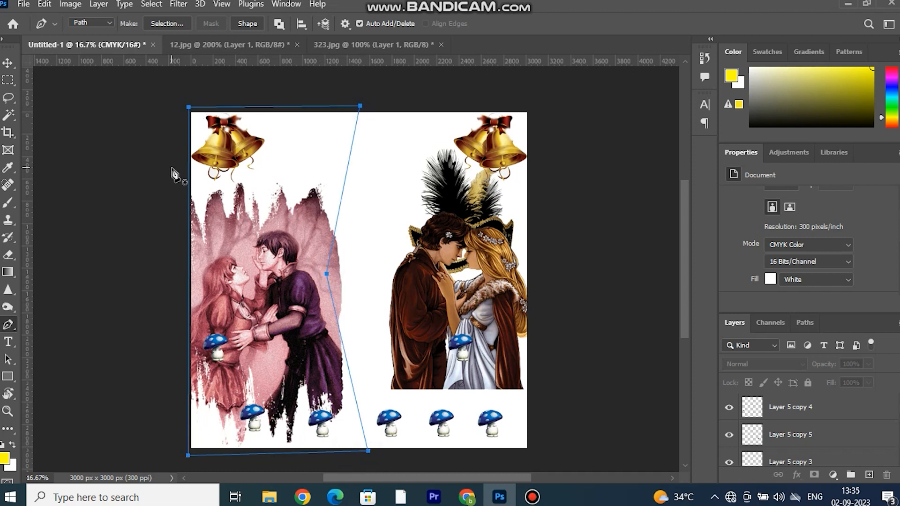
Try moving the pink couple picture on Layer 6 toward the centre of the canvas.
left_click(8, 63)
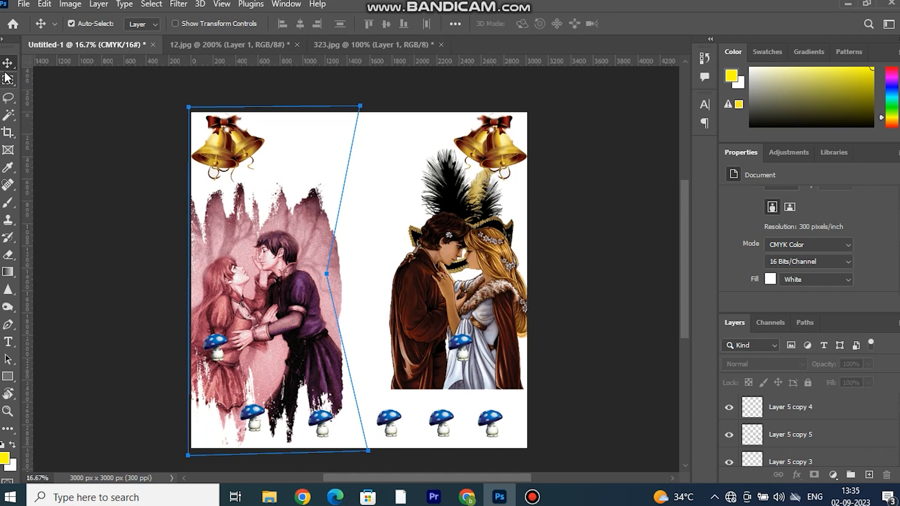
left_click_drag(305, 231, 365, 230)
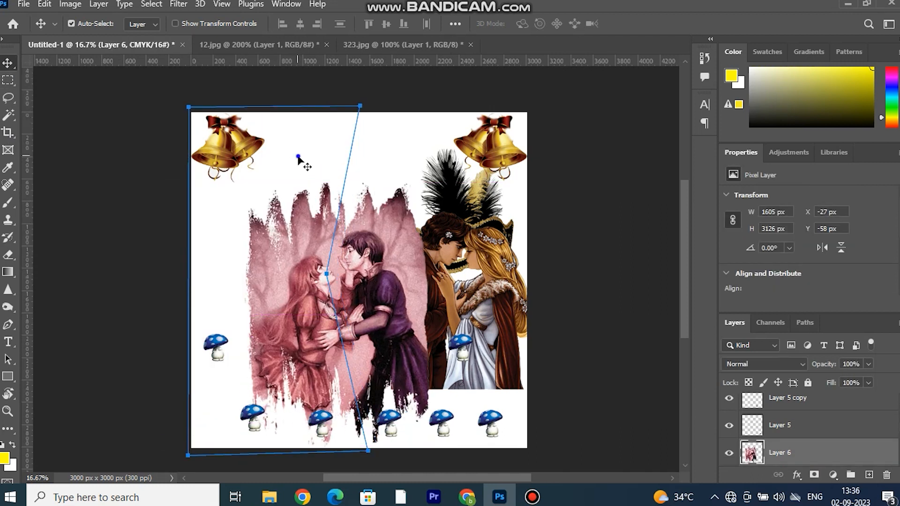
left_click(356, 138)
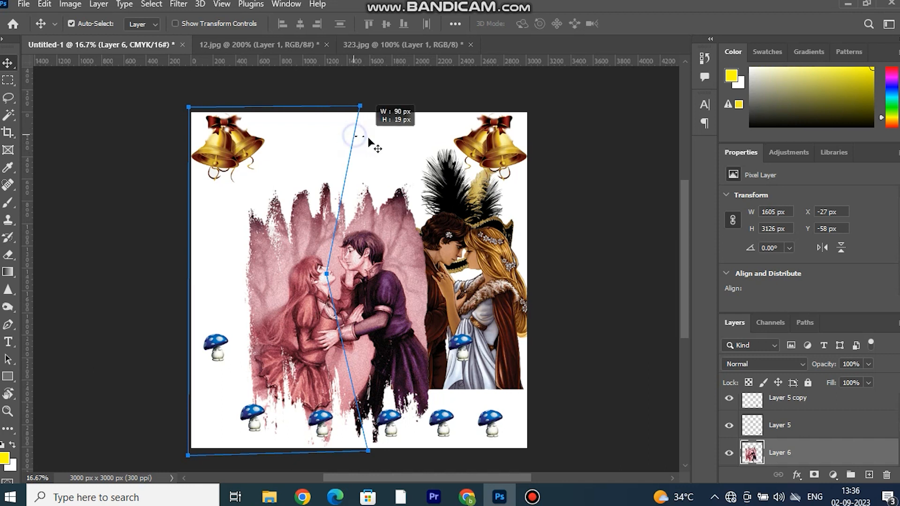
left_click_drag(355, 112, 351, 138)
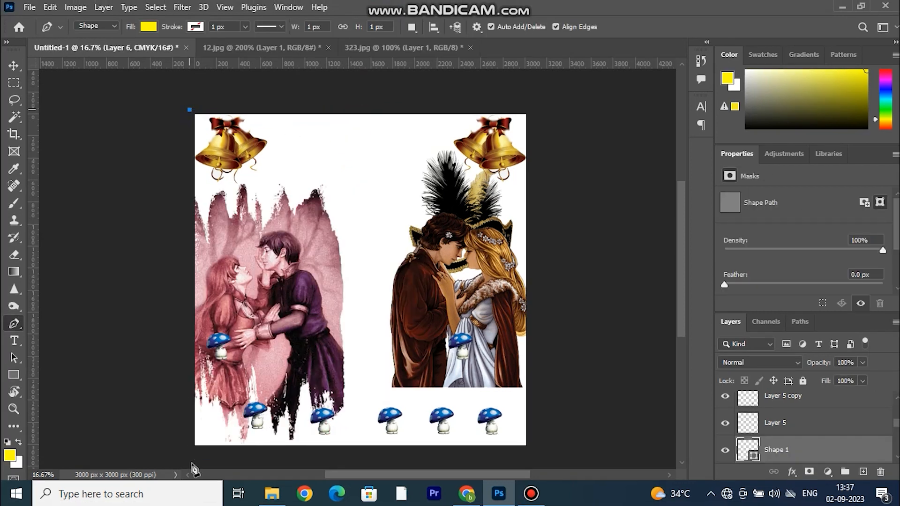
Draw a closed yellow Pen tool shape about 1551 x 3144 px over the canvas's left part, notched on its right edge.
left_click(360, 454)
left_click(315, 258)
left_click(356, 107)
left_click(190, 111)
Turn the notch point on the yellow shape's right edge into a smooth inward curve with the Curvature Pen tool.
right_click(14, 323)
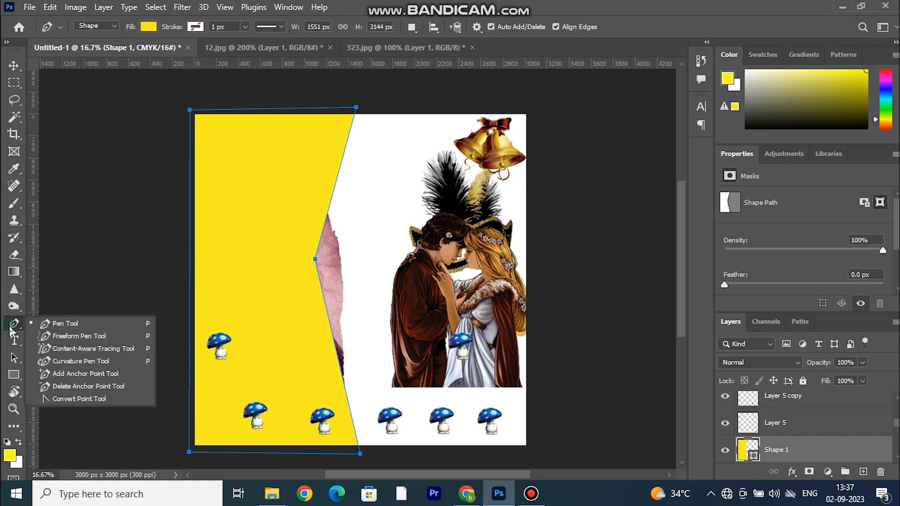
left_click(78, 363)
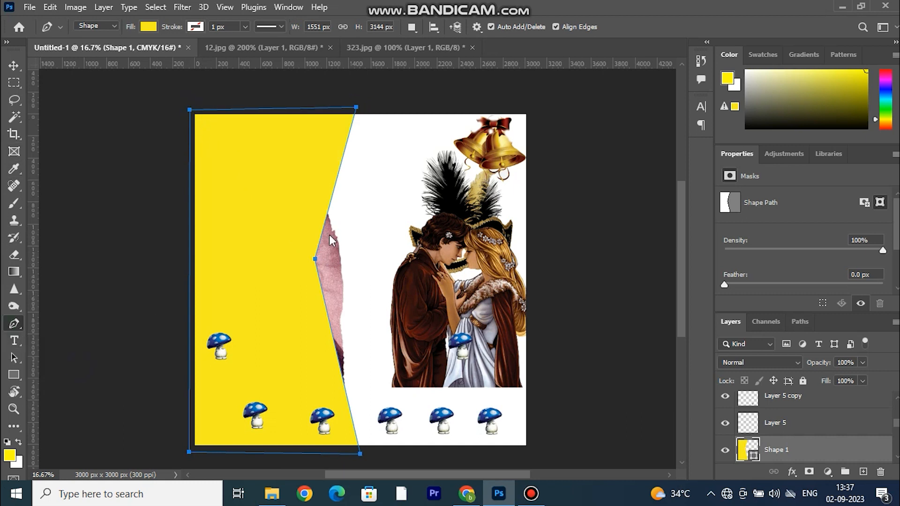
left_click(316, 267)
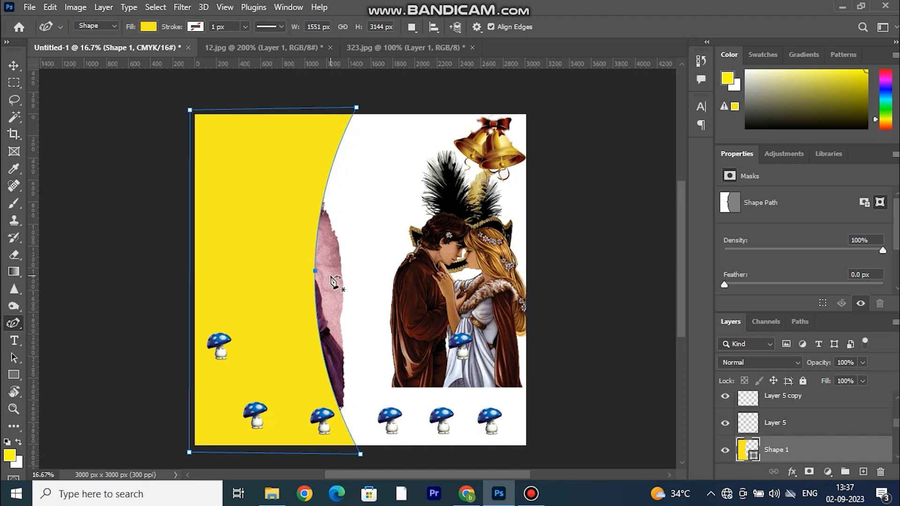
key("ctrl+t")
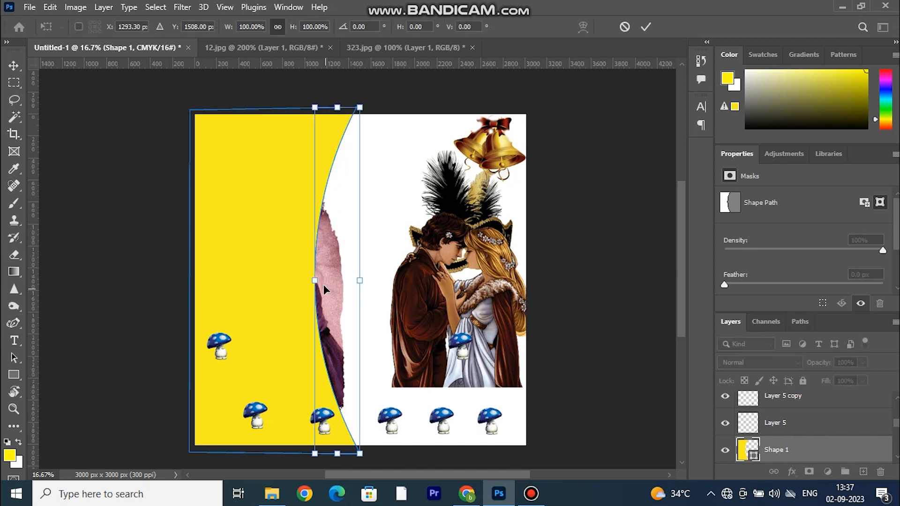
left_click_drag(364, 284, 431, 276)
key("ctrl+z")
key("Return")
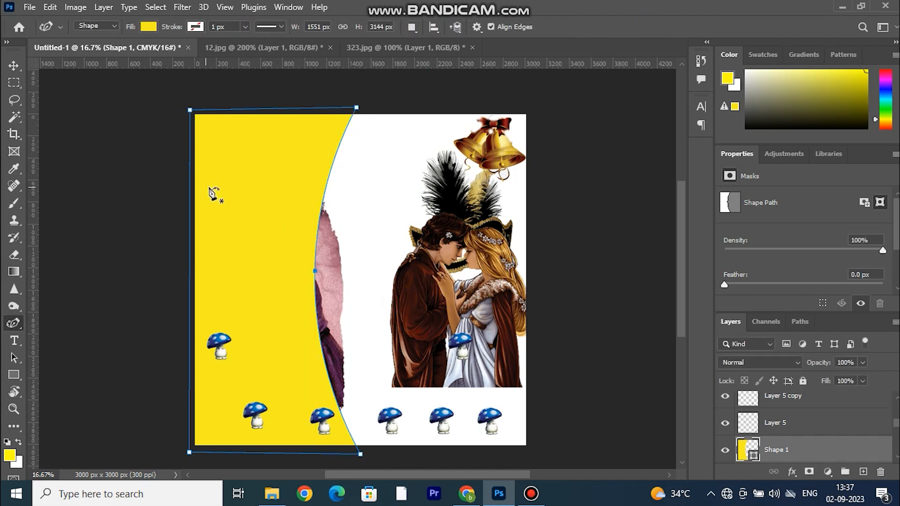
Scale the whole yellow shape to about 128% and shift it slightly left.
left_click(16, 66)
key("ctrl+t")
left_click_drag(367, 278, 416, 281)
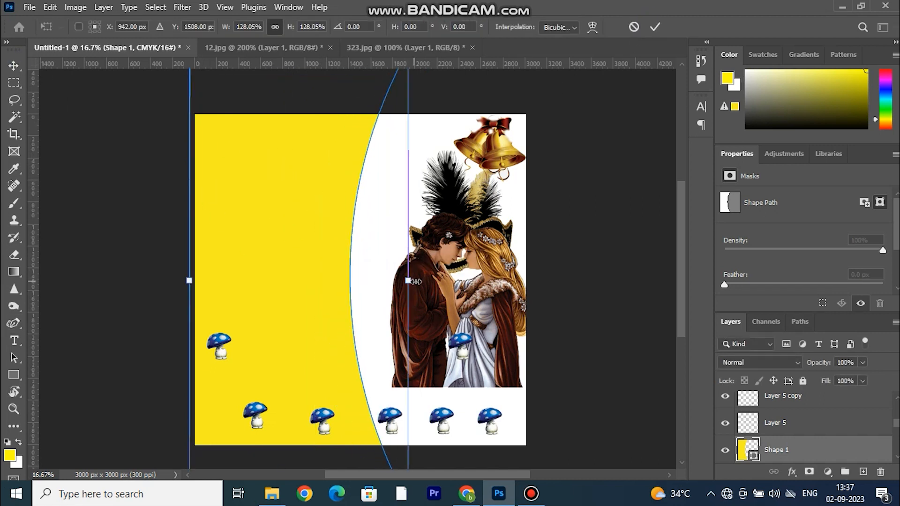
left_click(654, 27)
left_click_drag(320, 213, 291, 211)
Try to create a clipping mask with Shape 1 and Layer 6 both selected.
left_click(337, 275)
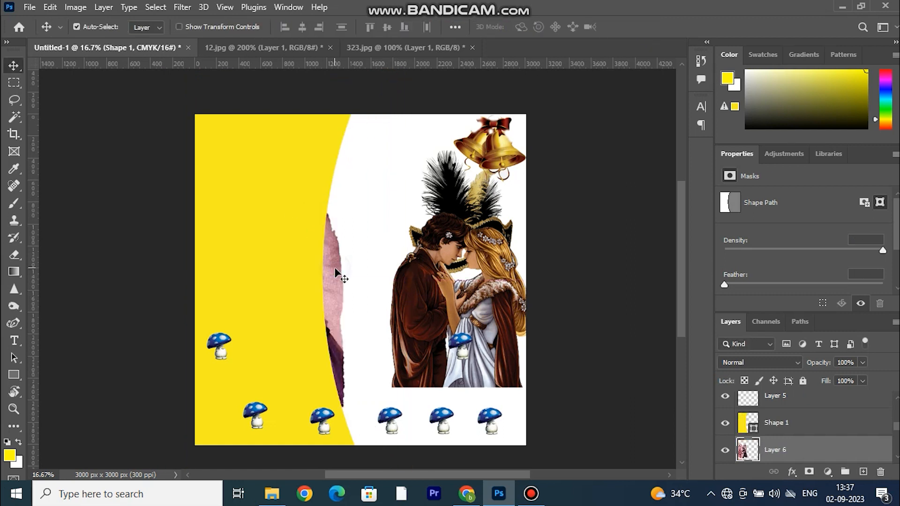
left_click(786, 423, "ctrl")
right_click(786, 423)
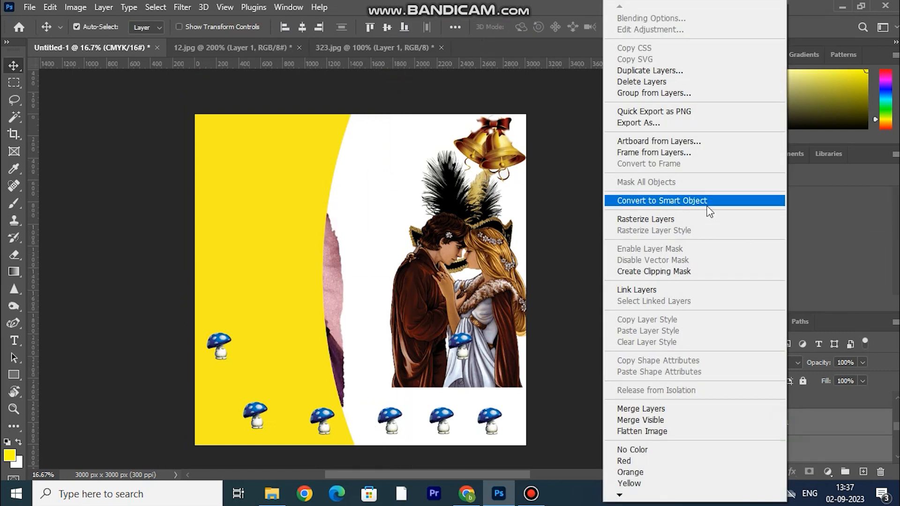
left_click(667, 272)
key("ctrl+z")
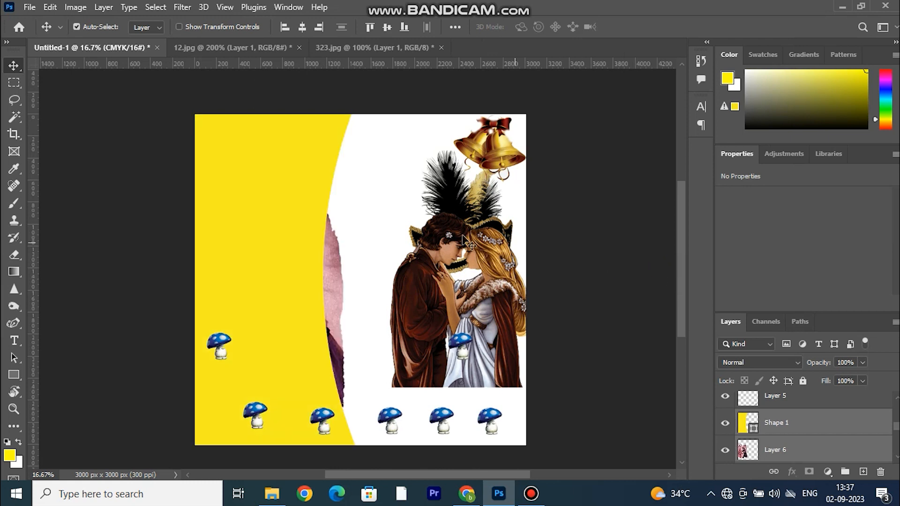
Move the pink couple picture slightly right and place Layer 6 above Shape 1 in the layer order.
left_click(343, 273)
left_click_drag(330, 270, 347, 270)
left_click_drag(810, 452, 814, 410)
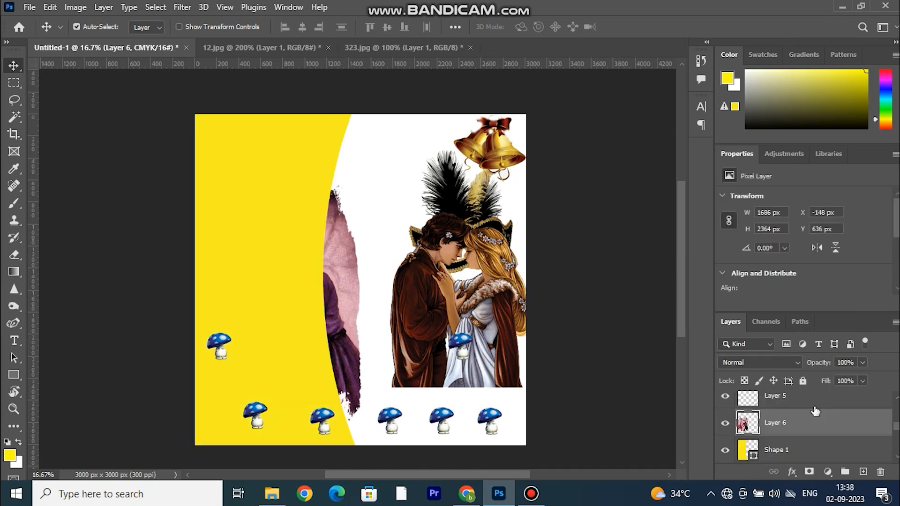
Create a clipping mask on the Shape 1 layer.
right_click(803, 445)
left_click(695, 272)
key("ctrl")
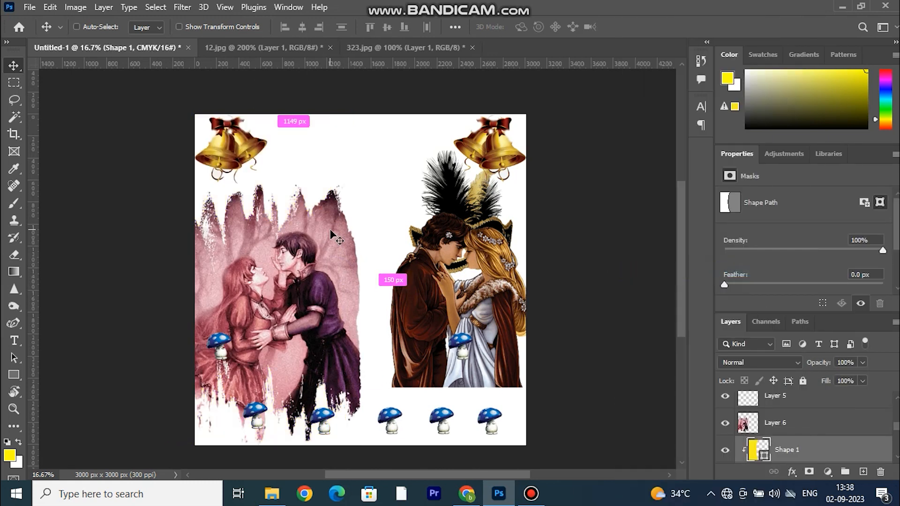
Enlarge the pink couple picture on Layer 6 to about 149% so it spans the canvas height.
key("ctrl+t")
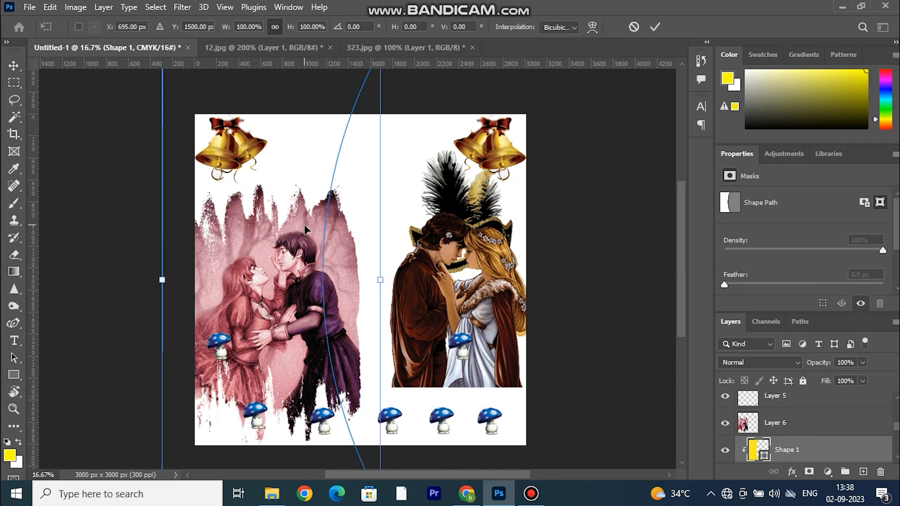
left_click(777, 428)
key("ctrl+t")
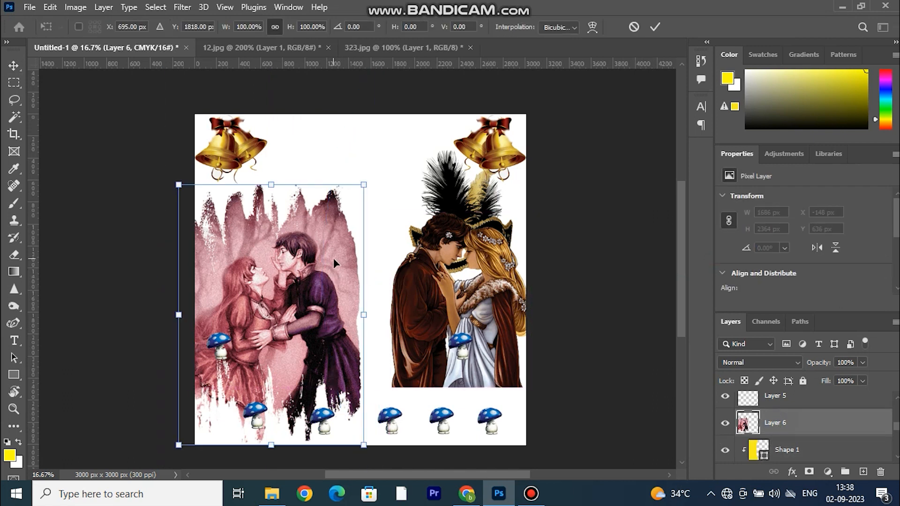
left_click_drag(272, 179, 271, 76)
left_click_drag(272, 445, 271, 463)
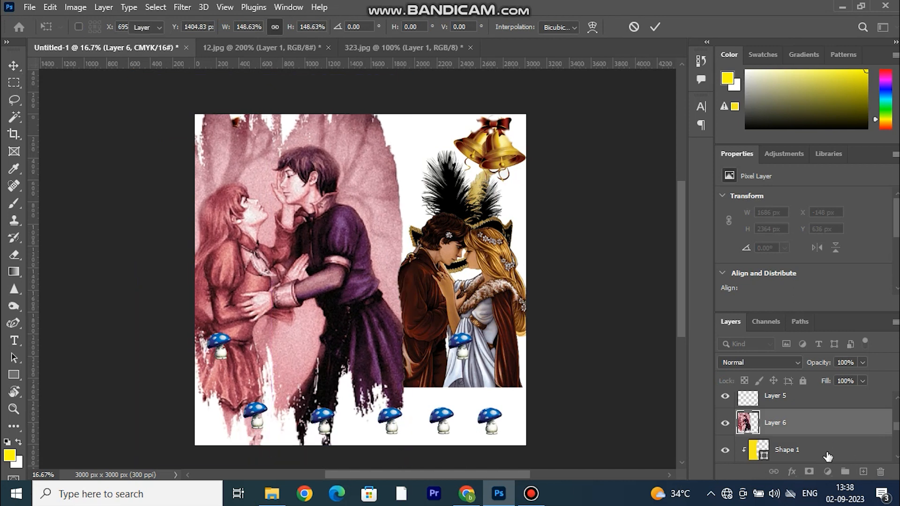
Add a layer mask to Shape 1.
left_click(827, 457)
left_click(809, 472)
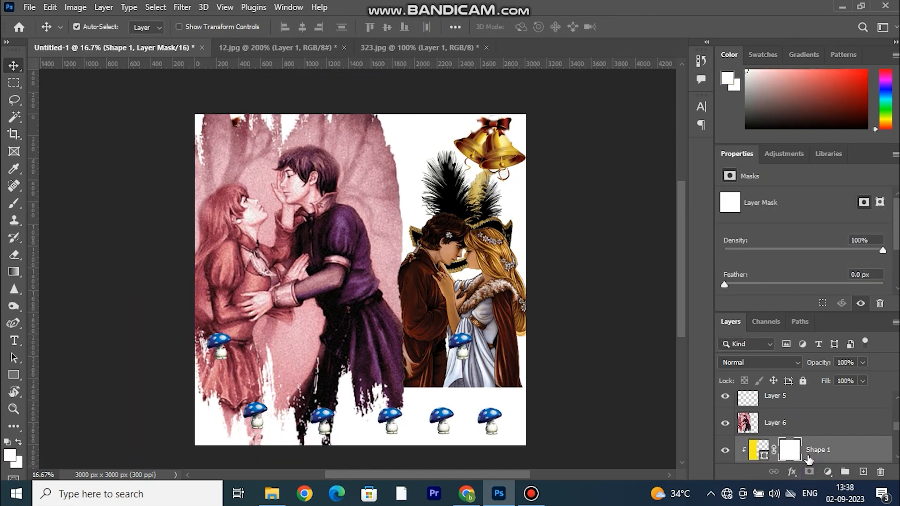
Try to create a clipping mask from Layer 6 and Shape 1, including on Layer 6 alone.
left_click(773, 423)
right_click(797, 428)
left_click(688, 270)
key("ctrl+alt+g")
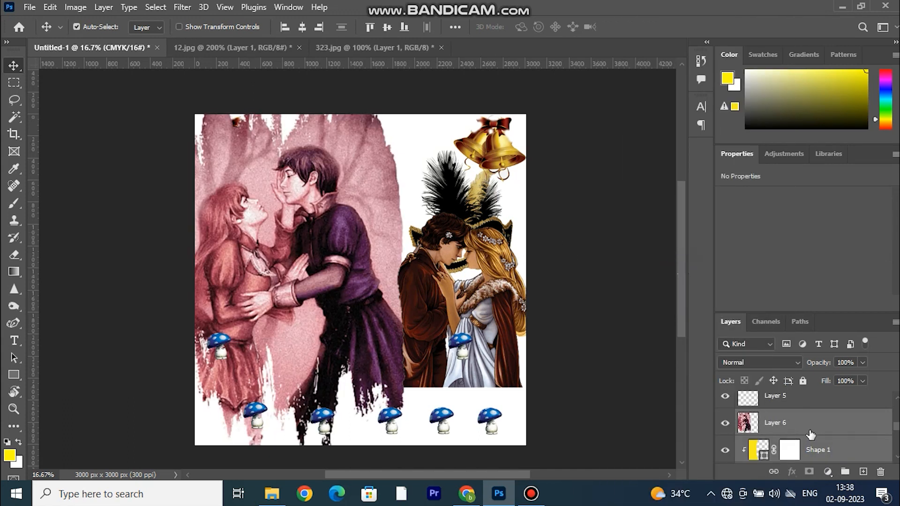
left_click(810, 434)
right_click(807, 427)
left_click(683, 270)
key("ctrl+alt+g")
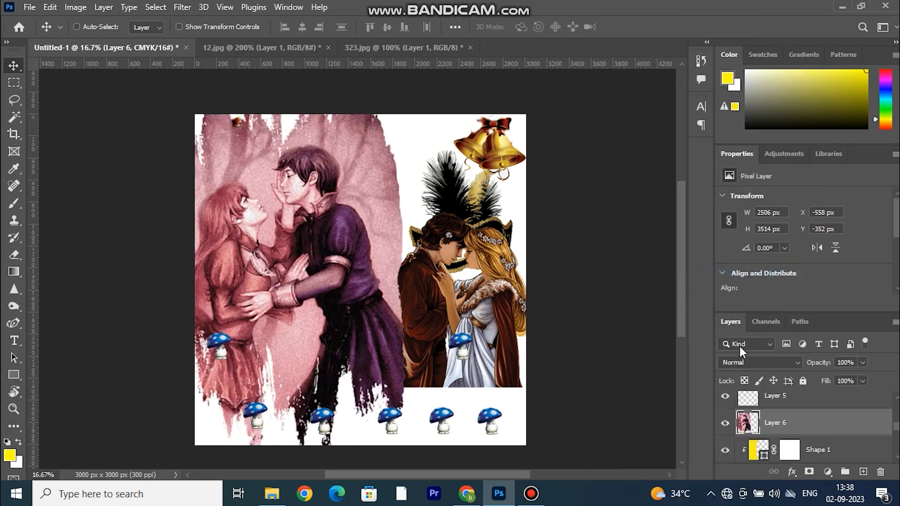
Release the clipping mask on Shape 1 and try to clip with Layer 6 and Shape 1 again.
right_click(806, 447)
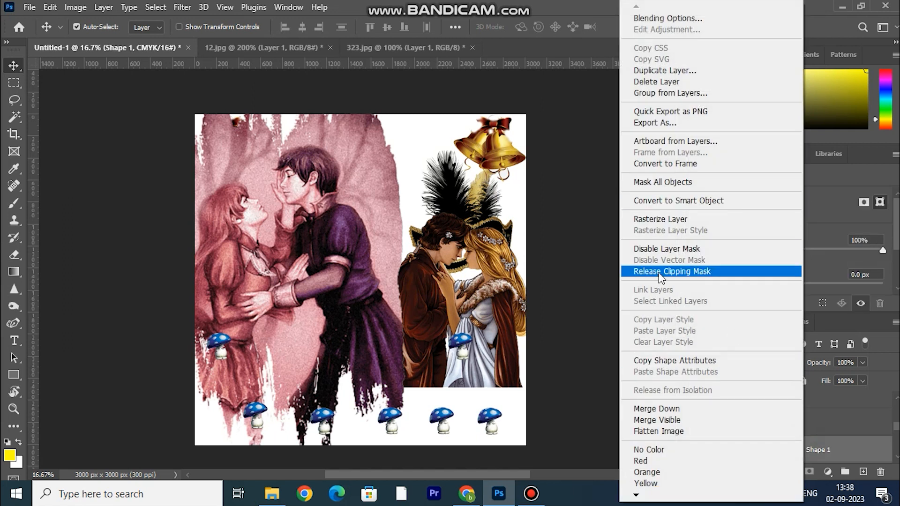
left_click(675, 271)
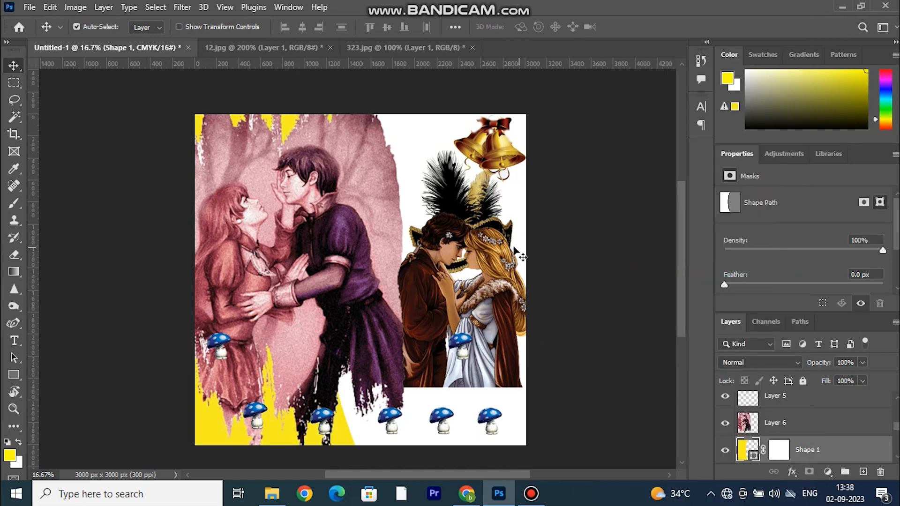
left_click(785, 434)
right_click(784, 430)
left_click(707, 269)
key("ctrl+alt+g")
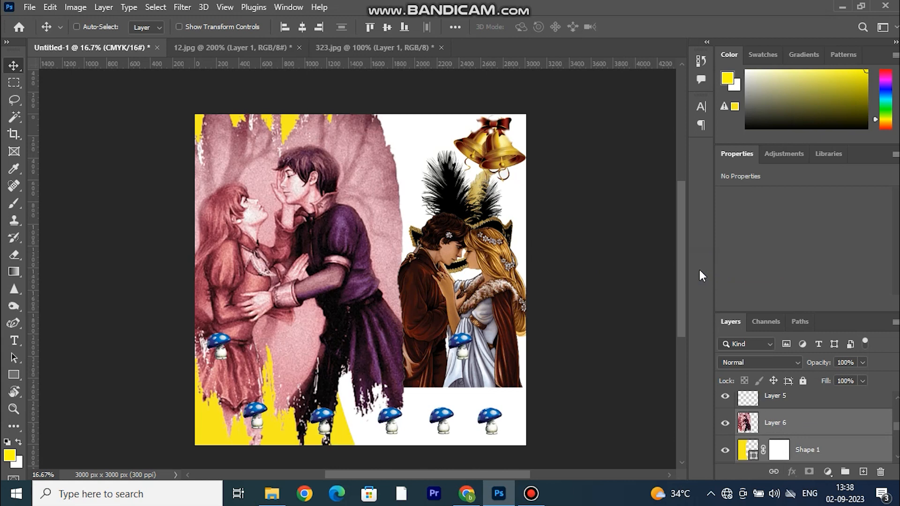
Delete the yellow Shape 1 layer and move the pink couple picture slightly down the canvas.
mouse_move(272, 187)
left_mouse_down()
mouse_move(263, 210)
mouse_move(284, 185)
mouse_move(274, 199)
left_mouse_up()
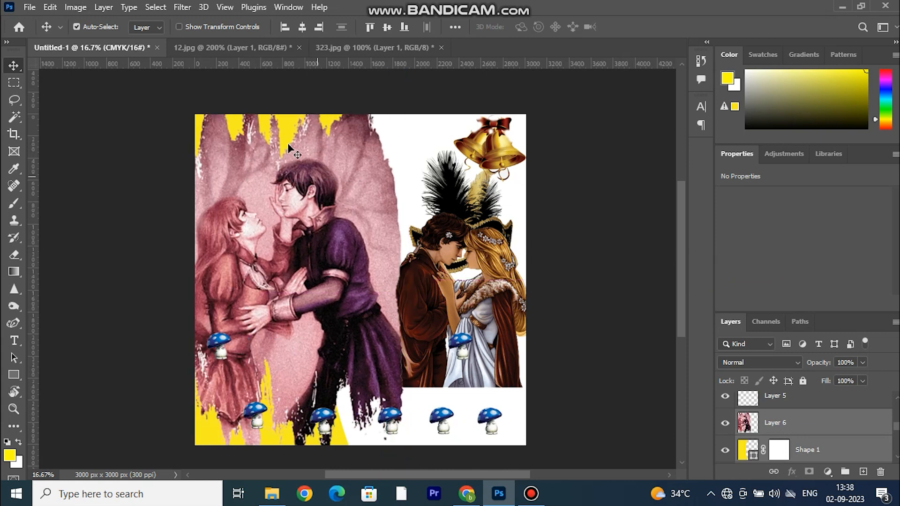
key("Delete")
key("ctrl+z")
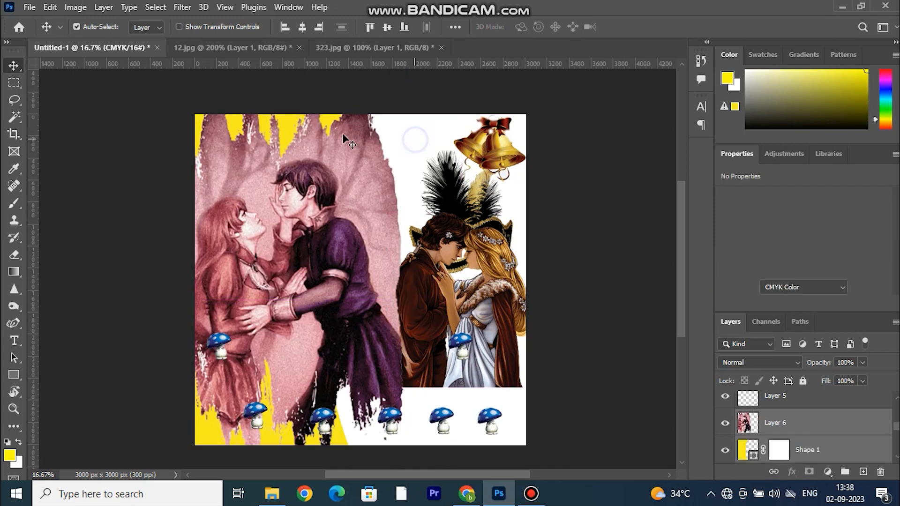
left_click(416, 140)
left_click(201, 440)
key("Delete")
mouse_move(317, 307)
left_mouse_down()
mouse_move(304, 311)
mouse_move(321, 311)
left_mouse_up()
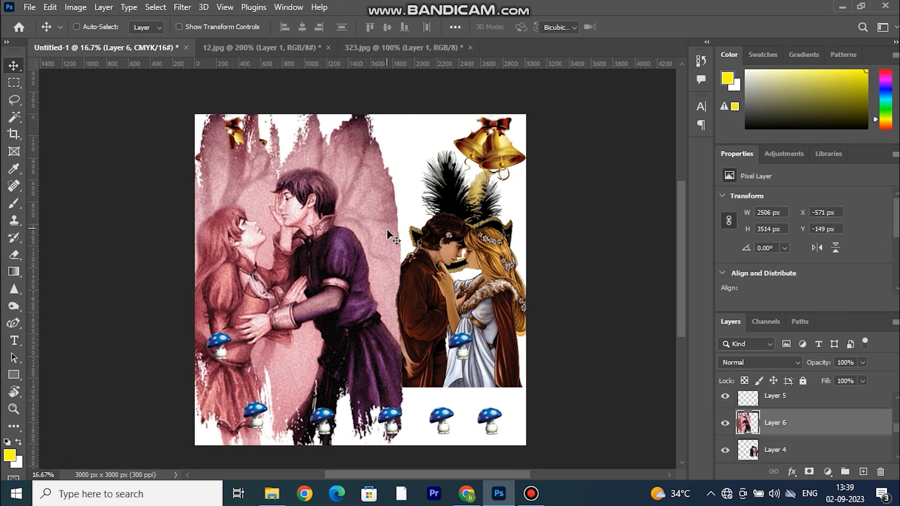
key("ctrl+t")
left_click(13, 323)
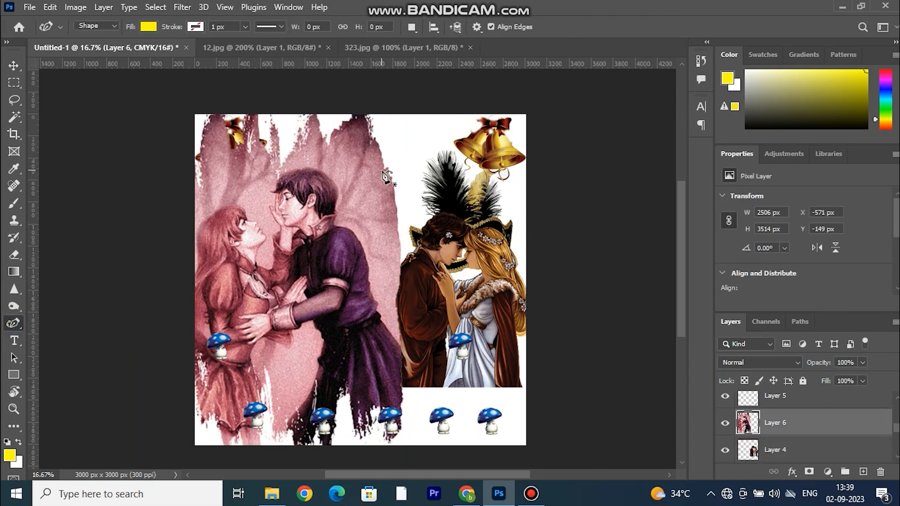
left_click(14, 65)
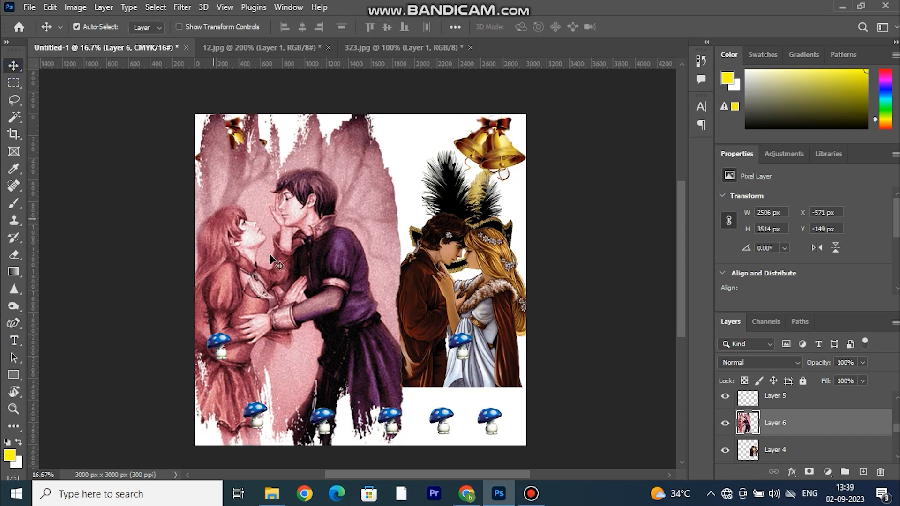
Warp the pink couple picture on Layer 6 by pulling its upper-right and lower-right corners inward.
key("ctrl+t")
right_click(291, 203)
left_click(323, 289)
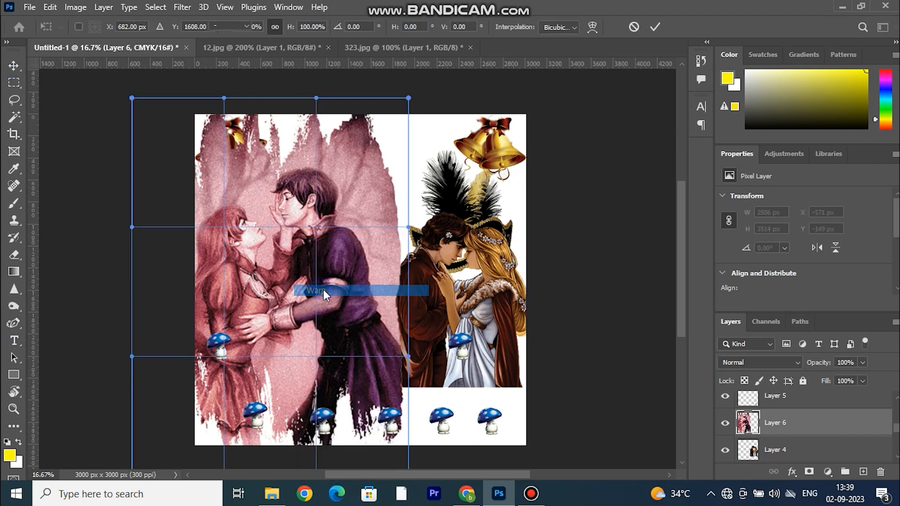
left_click(593, 27)
left_click(559, 27)
left_click(561, 86)
left_click(569, 28)
left_click(556, 49)
left_click(573, 27)
left_click(577, 58)
left_click(592, 27)
left_click_drag(409, 100, 359, 120)
scroll(401, 396, "down", 2)
left_click_drag(408, 444, 341, 417)
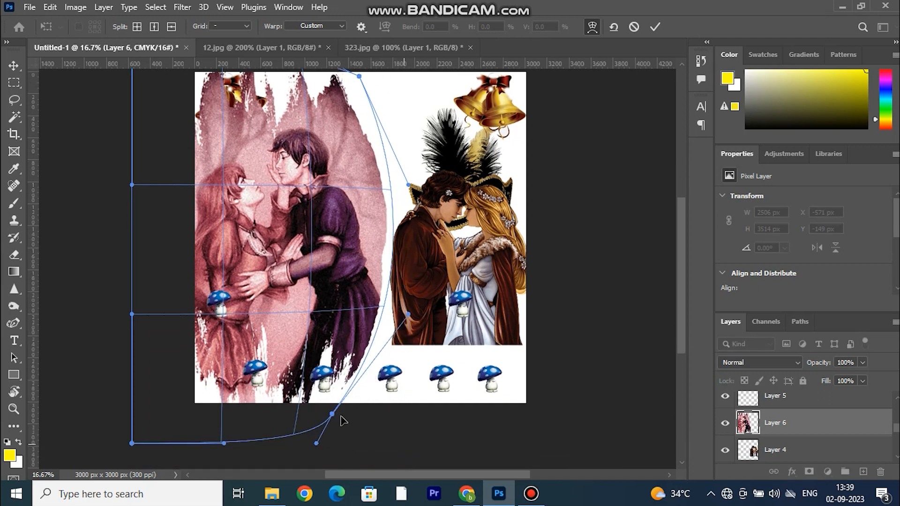
Set the warp grid to 3 x 3, reshape the picture's right edge, the woman's head area and the bottom border, and apply the warp.
left_click(317, 27)
left_click(317, 27)
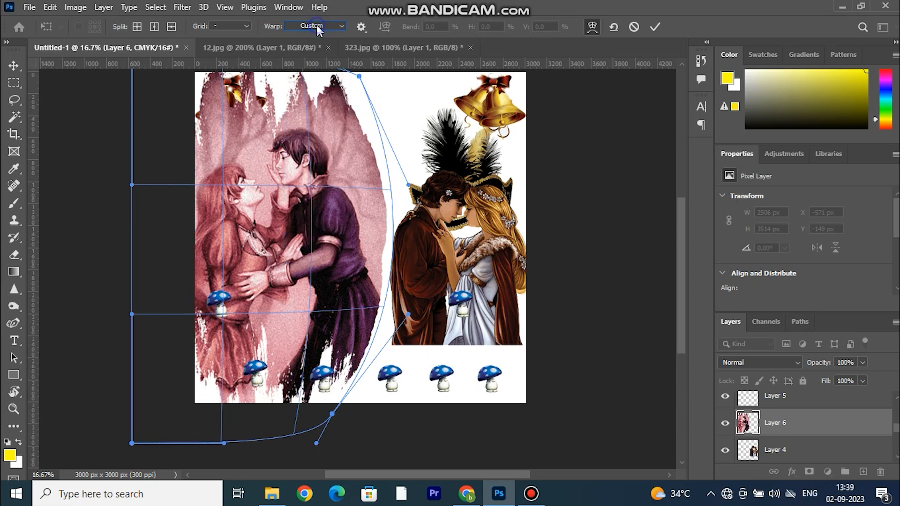
left_click(251, 25)
left_click(240, 68)
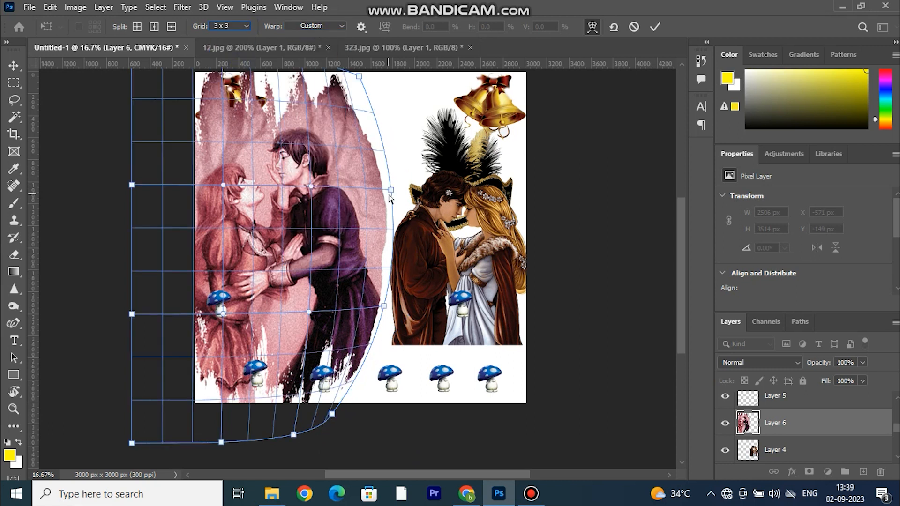
left_click_drag(389, 195, 370, 187)
left_click_drag(223, 185, 225, 168)
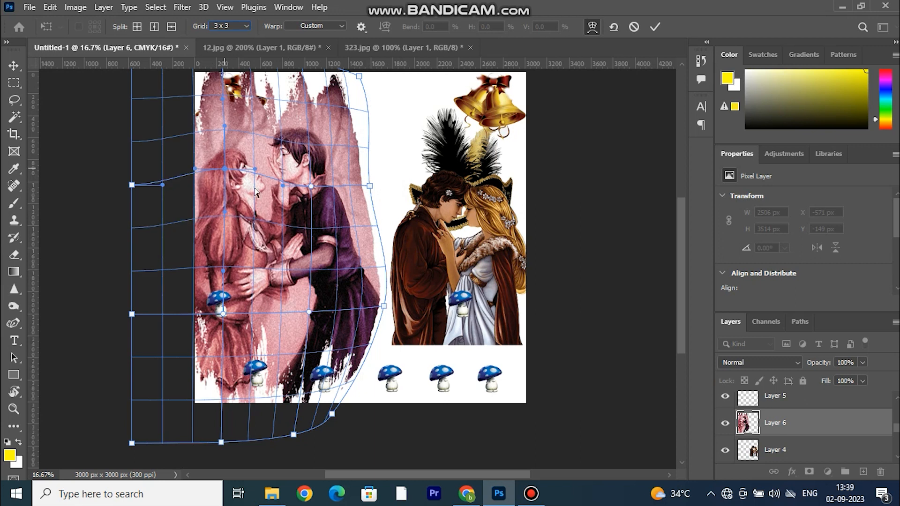
left_click_drag(384, 307, 383, 333)
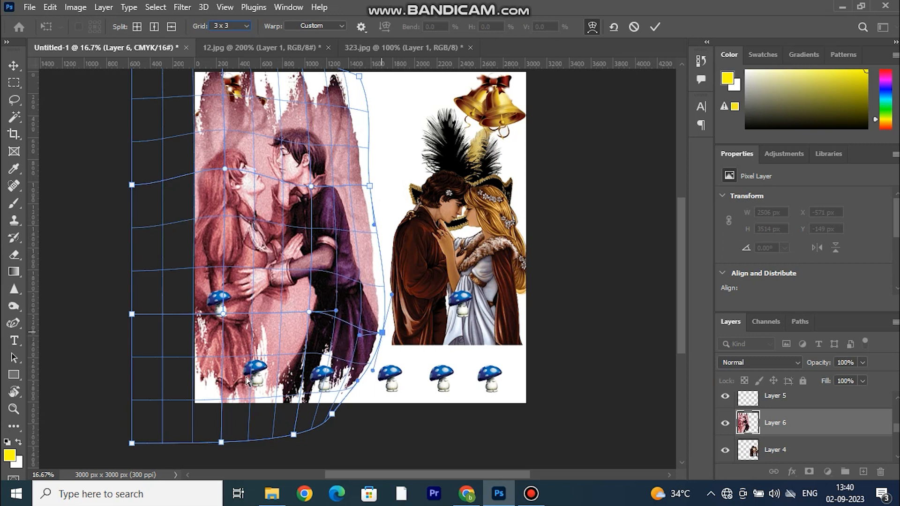
left_click_drag(222, 443, 189, 393)
left_click_drag(290, 435, 292, 414)
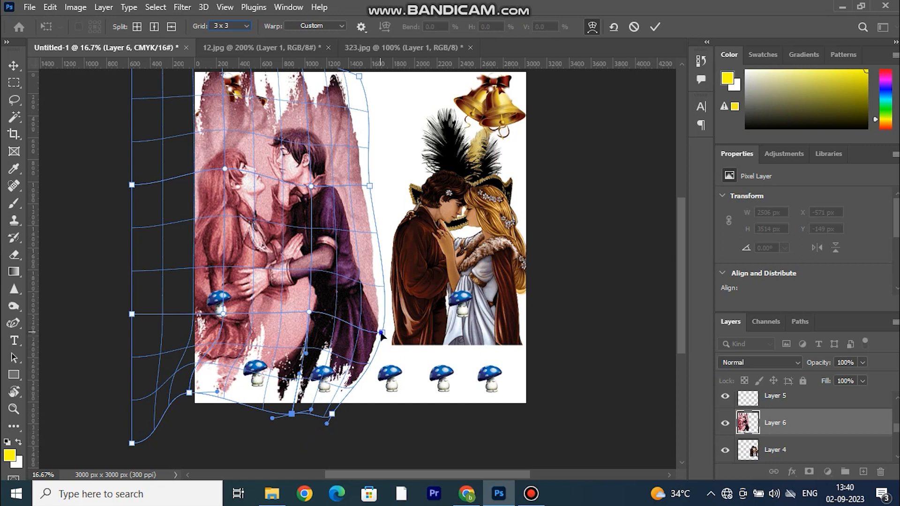
left_click_drag(382, 333, 377, 313)
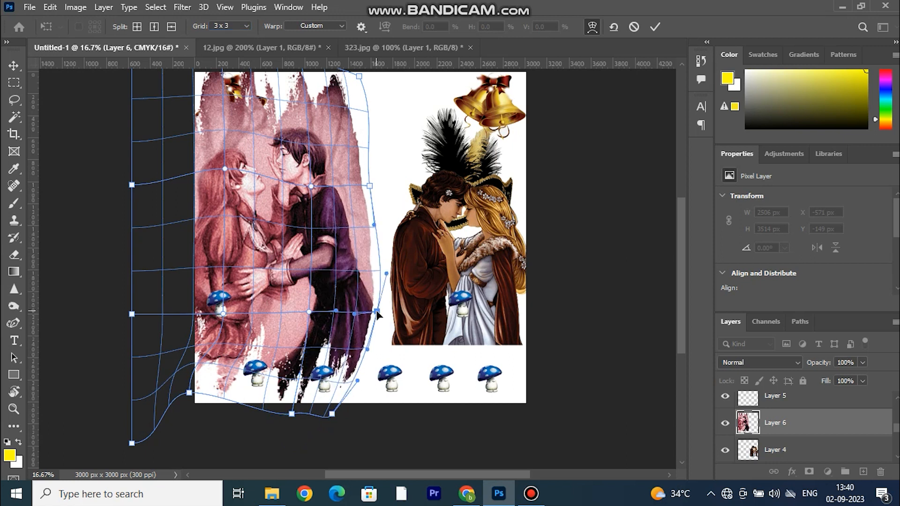
left_click(654, 27)
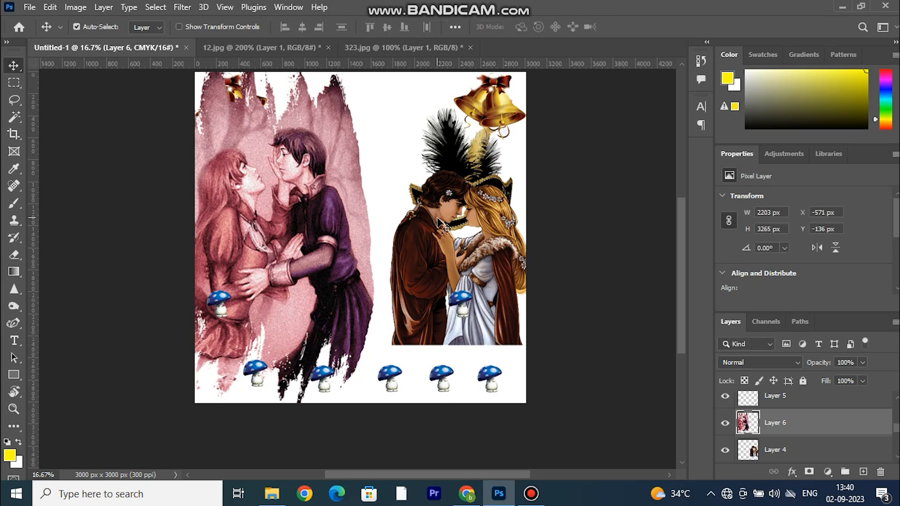
Warp Layer 6 a second time, bending its whole right edge inward toward the couple.
key("ctrl+t")
mouse_move(377, 268)
left_mouse_down()
mouse_move(353, 255)
mouse_move(386, 257)
mouse_move(377, 255)
left_mouse_up()
left_click(592, 27)
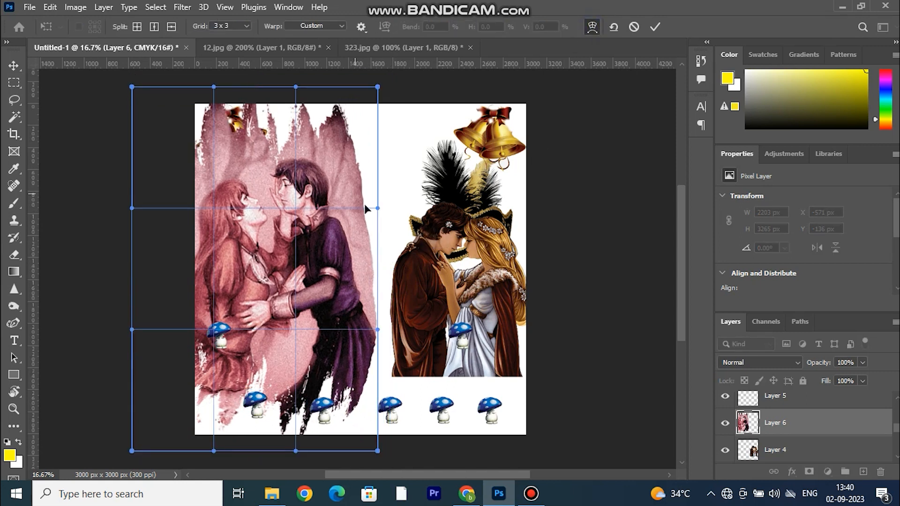
left_click_drag(378, 209, 346, 193)
left_click_drag(269, 168, 267, 167)
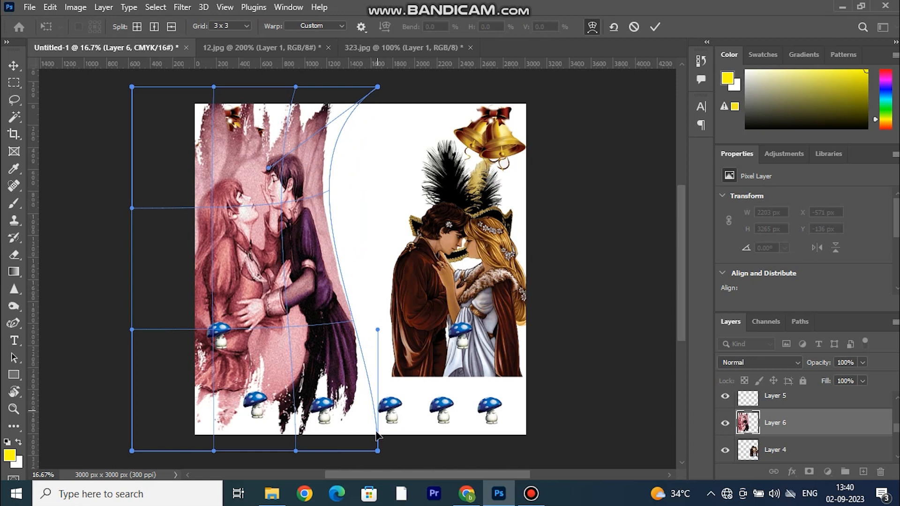
left_click_drag(378, 330, 327, 311)
left_click(656, 27)
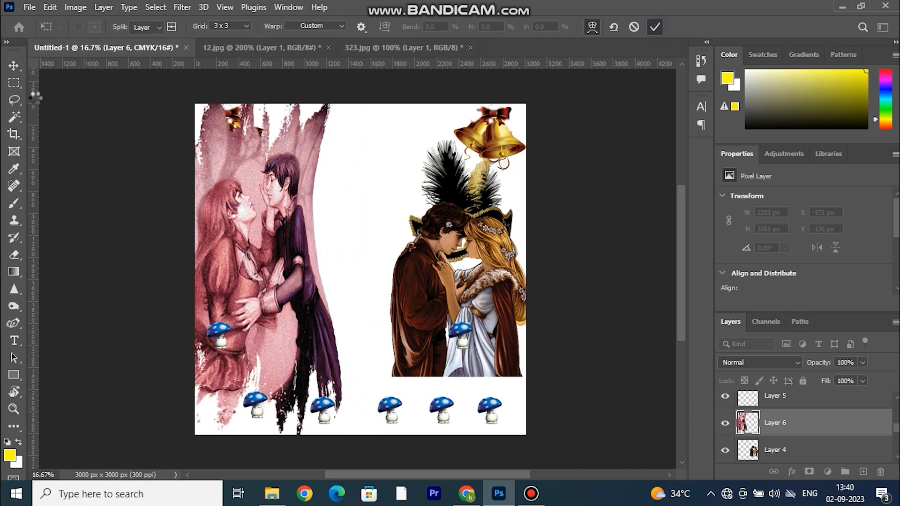
Soften the pink couple picture's right edge from top to bottom with a soft 338 px Eraser.
left_click(14, 255)
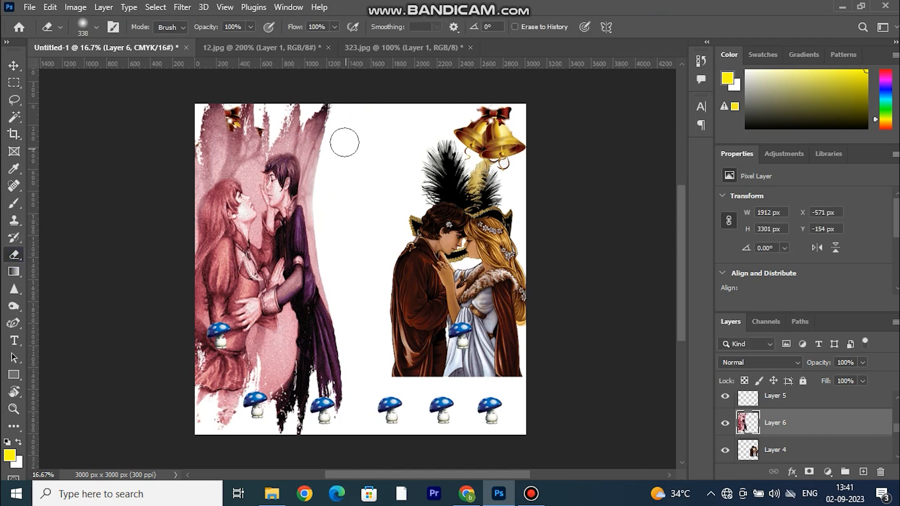
left_click_drag(344, 107, 342, 418)
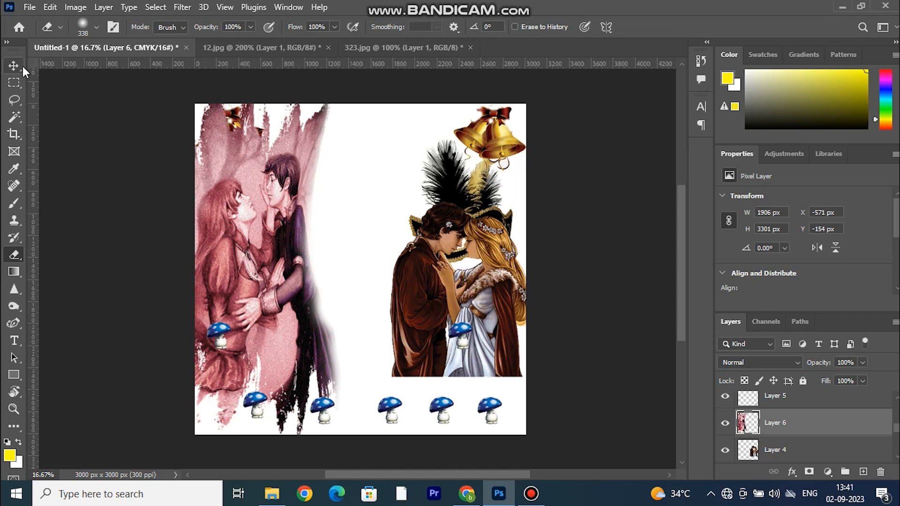
Move the black feathered mask to the canvas's upper-left corner and place its Layer 1 copy layer directly below Layer 5 copy 4.
key("v")
mouse_move(506, 202)
left_mouse_down()
mouse_move(384, 182)
mouse_move(230, 121)
left_mouse_up()
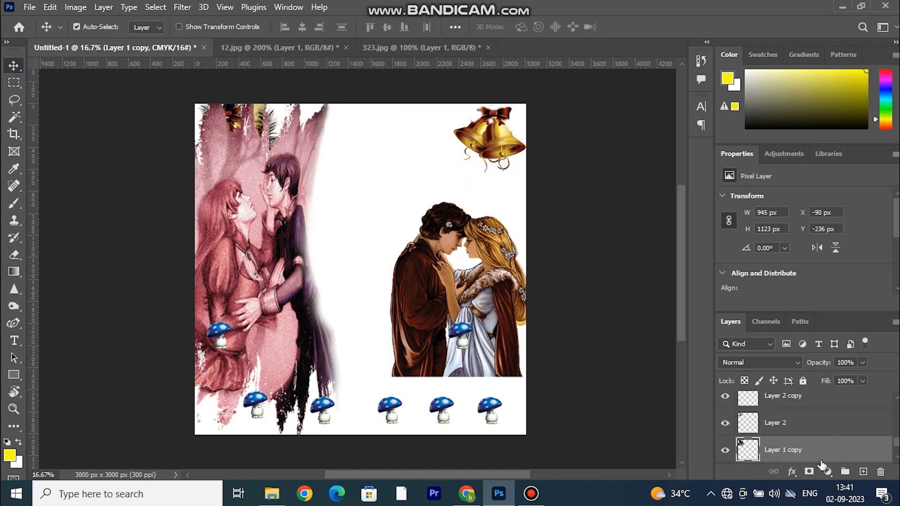
scroll(816, 413, "up", 3)
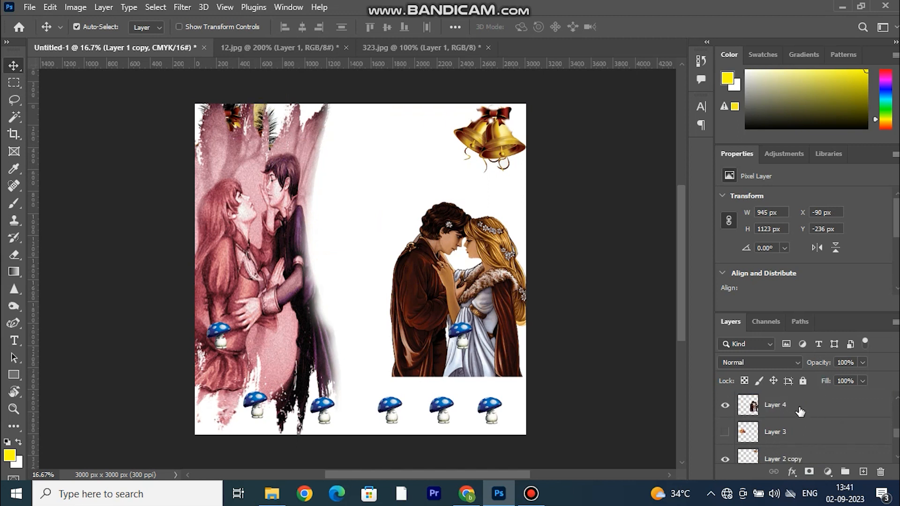
scroll(797, 408, "up", 5)
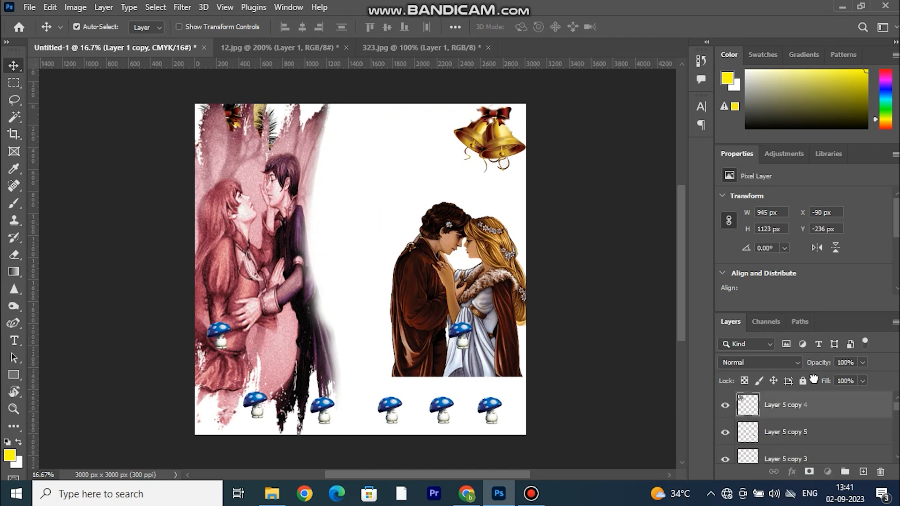
left_click_drag(814, 379, 810, 415)
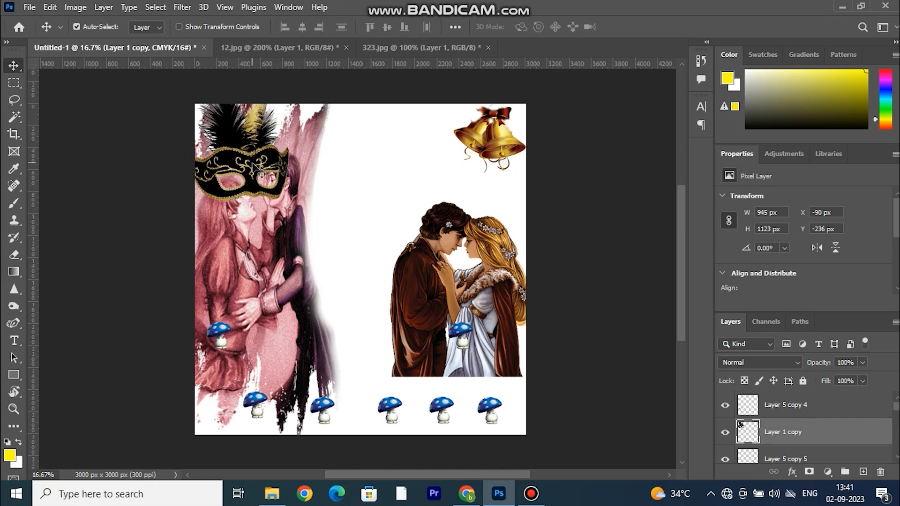
Shrink the feathered mask and place it at the top of the canvas beside the golden bells.
key("ctrl+t")
left_click_drag(236, 77, 247, 138)
left_click_drag(240, 193, 551, 207)
Rearrange the blue mushrooms across the lower part of the canvas and set their layers' opacity to 77%.
left_click_drag(347, 398, 268, 404)
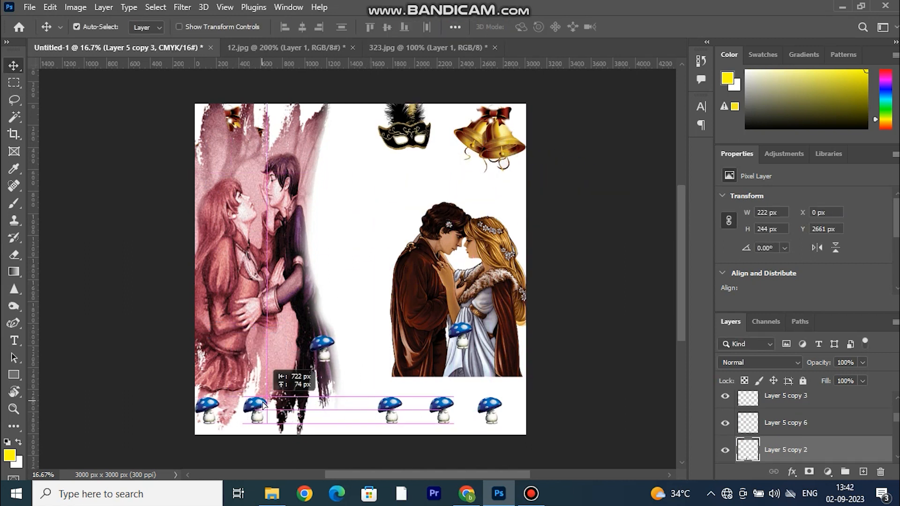
left_click_drag(398, 406, 331, 406)
left_click_drag(451, 405, 424, 404)
left_click_drag(427, 398, 385, 410)
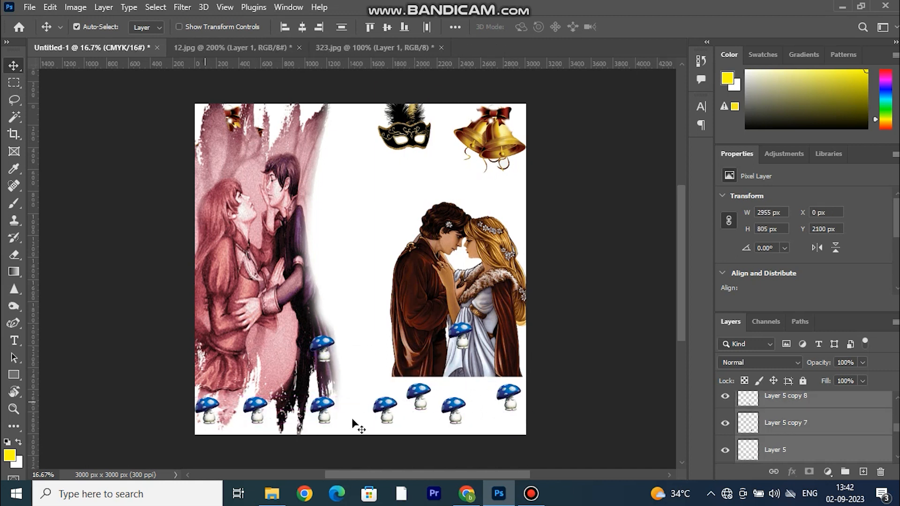
left_click_drag(830, 379, 851, 379)
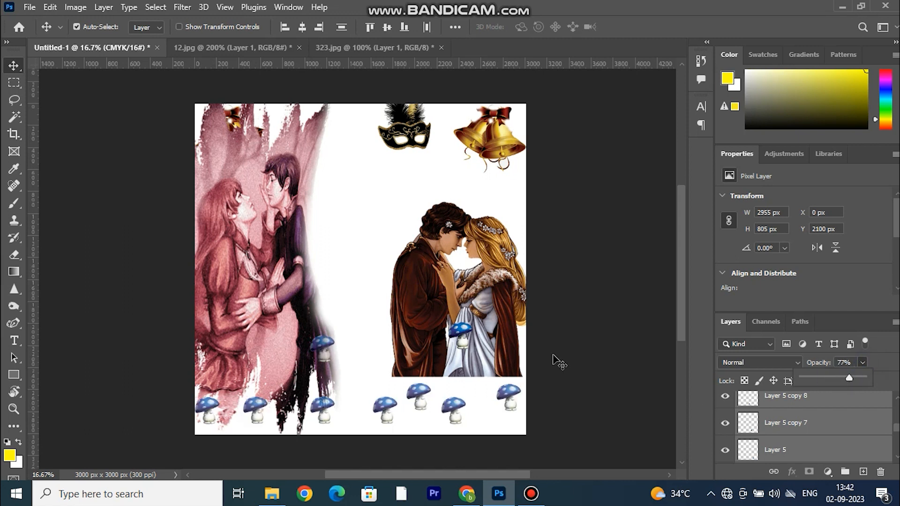
left_click(553, 357)
Enlarge the brown-cloaked couple on Layer 4 to 173.32%, rotate it -5.82°, and position it over the right side of the canvas.
left_click(465, 329)
left_click(482, 290)
key("ctrl+t")
left_click_drag(422, 299, 367, 318)
left_click_drag(479, 221, 533, 137)
left_click_drag(475, 286, 461, 283)
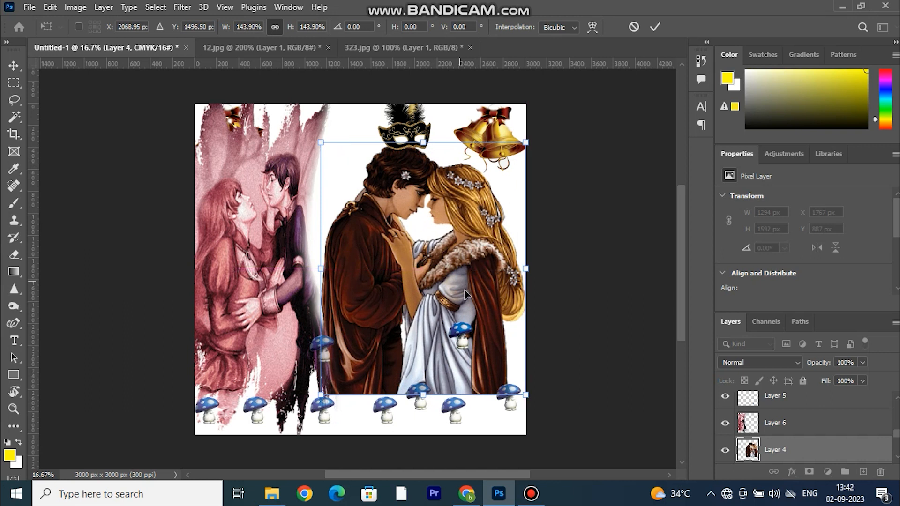
left_click_drag(544, 399, 553, 390)
left_click_drag(410, 143, 409, 131)
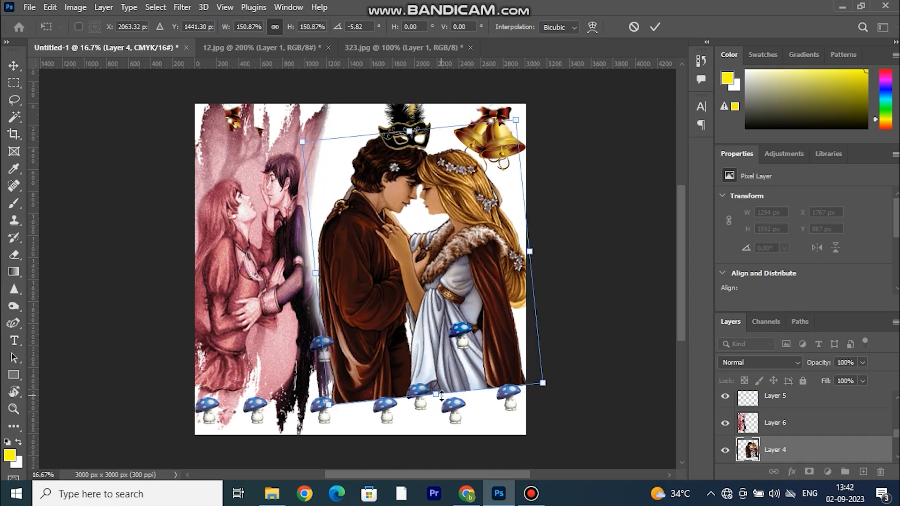
left_click_drag(436, 395, 439, 432)
left_click_drag(434, 294, 427, 272)
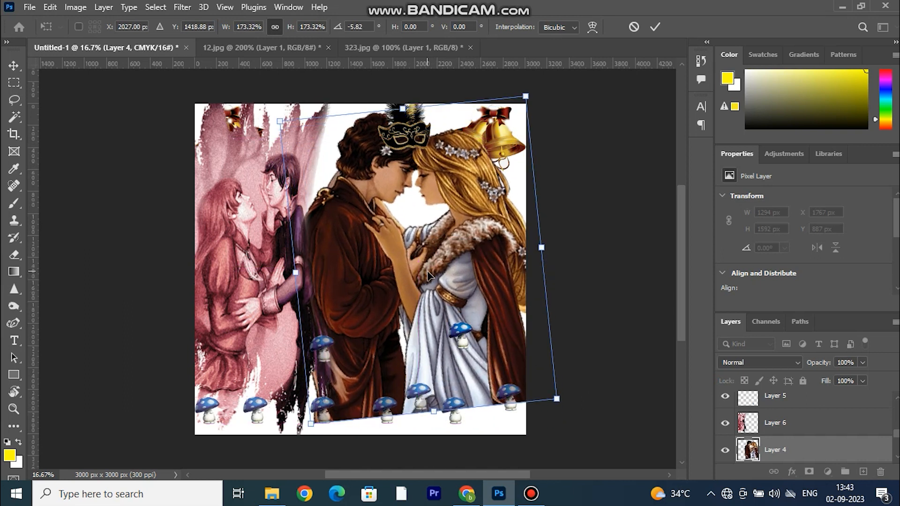
left_click(655, 26)
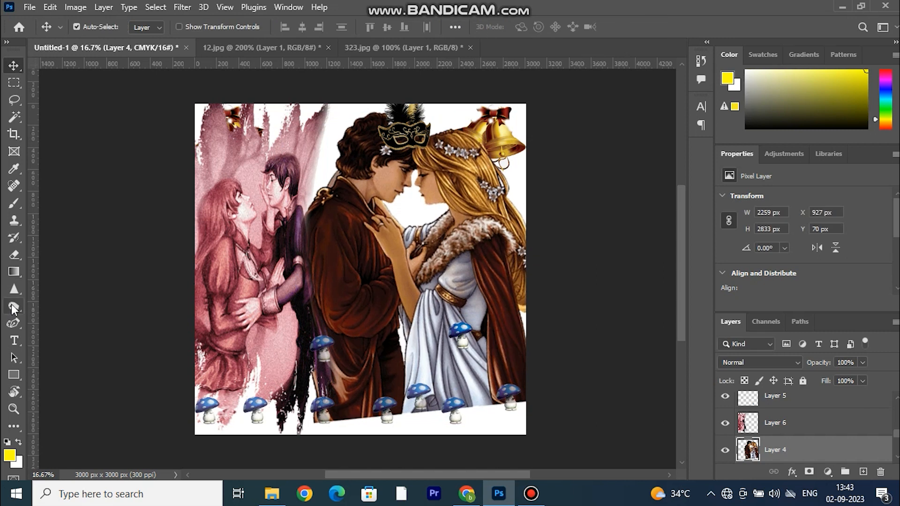
Fade the lower edges of the couple on Layer 4 with a soft 480 px Eraser.
left_click(14, 255)
right_click(203, 241)
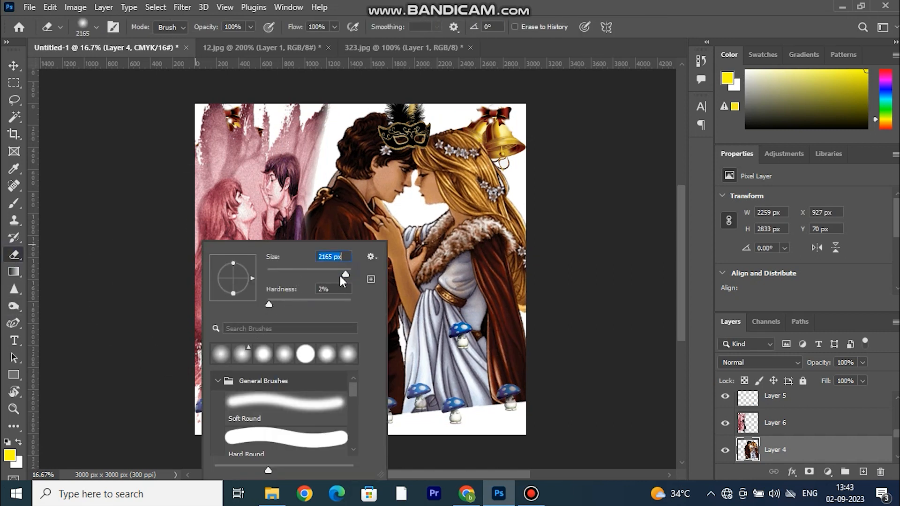
left_click(168, 282)
mouse_move(312, 423)
left_mouse_down()
mouse_move(556, 374)
mouse_move(501, 400)
mouse_move(328, 384)
mouse_move(345, 410)
left_mouse_up()
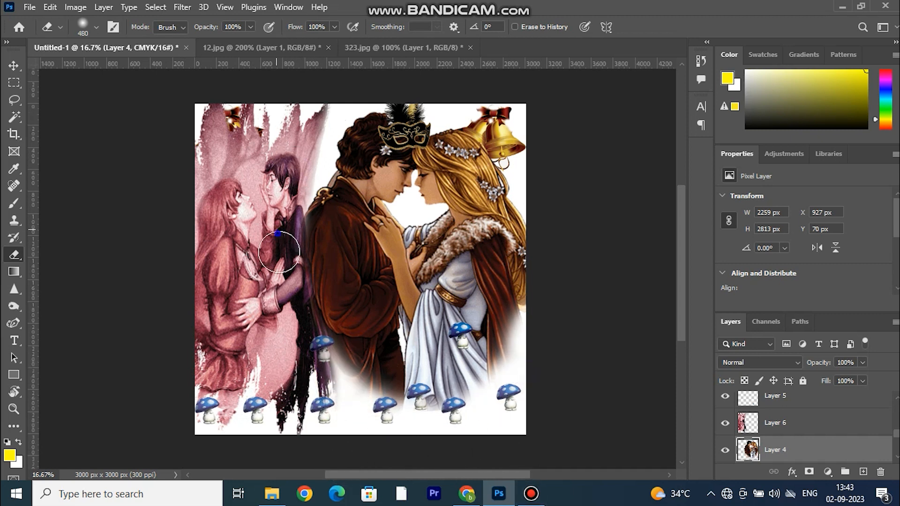
left_click_drag(505, 351, 545, 311)
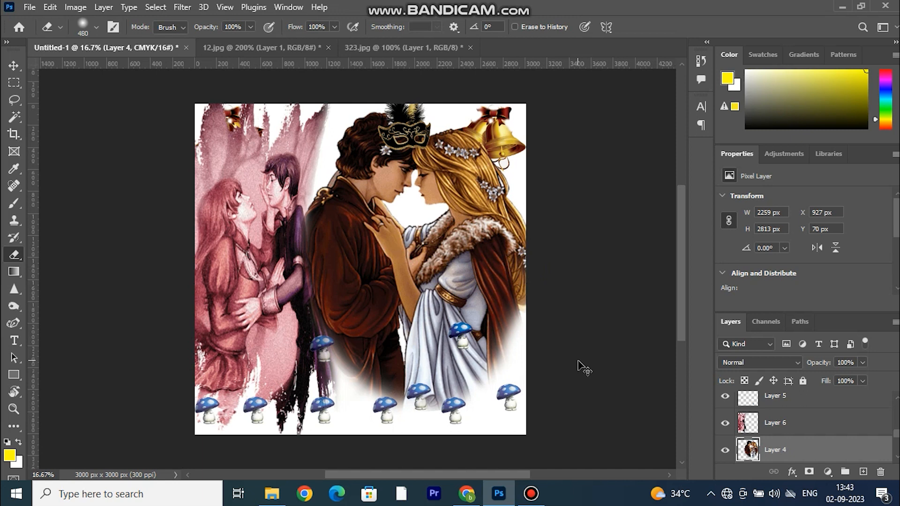
Darken the couple picture on Layer 4 slightly with a Levels adjustment.
key("ctrl+l")
left_click_drag(601, 220, 609, 221)
left_click(815, 97)
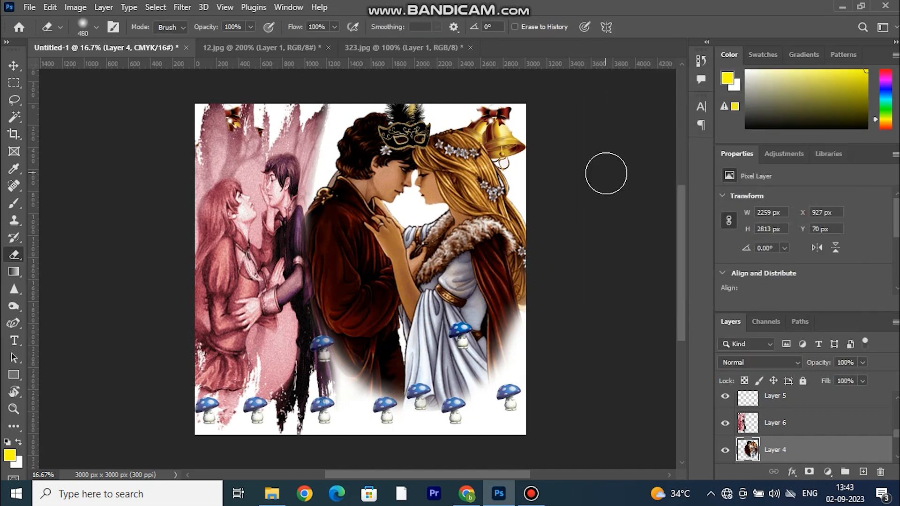
Move the golden bells on Layer 2 along the canvas's top edge, beside the bells in the upper right corner.
key("v")
left_click_drag(500, 129, 475, 112)
key("ctrl+t")
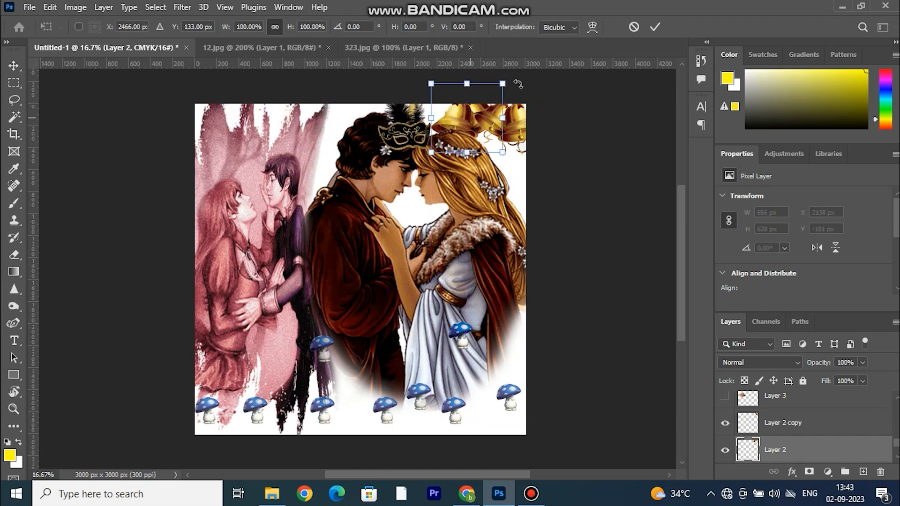
left_click(655, 26)
Scale the brown-cloaked couple on Layer 4 down to 50.72% and place it in the upper middle of the canvas.
key("ctrl+v")
key("ctrl+t")
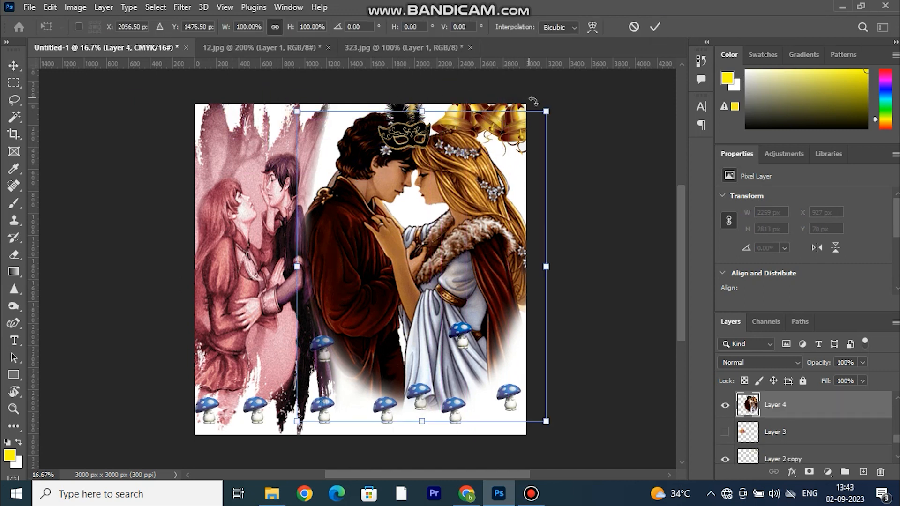
left_click_drag(546, 112, 510, 157)
left_click_drag(433, 265, 437, 225)
left_click_drag(509, 125, 423, 232)
left_click_drag(382, 303, 386, 203)
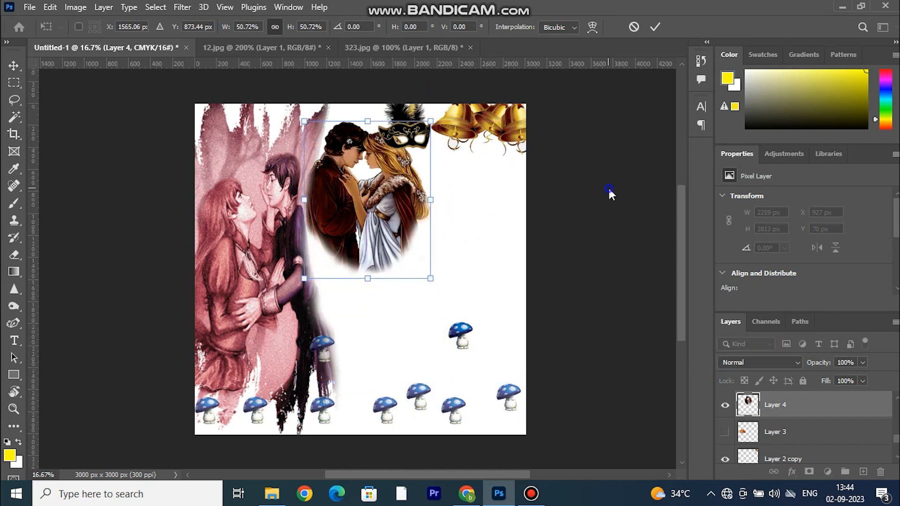
key("Return")
Enlarge the black feathered mask on Layer 1 copy to about 813 x 966 px and place it near the canvas's right edge.
left_click_drag(418, 138, 468, 268)
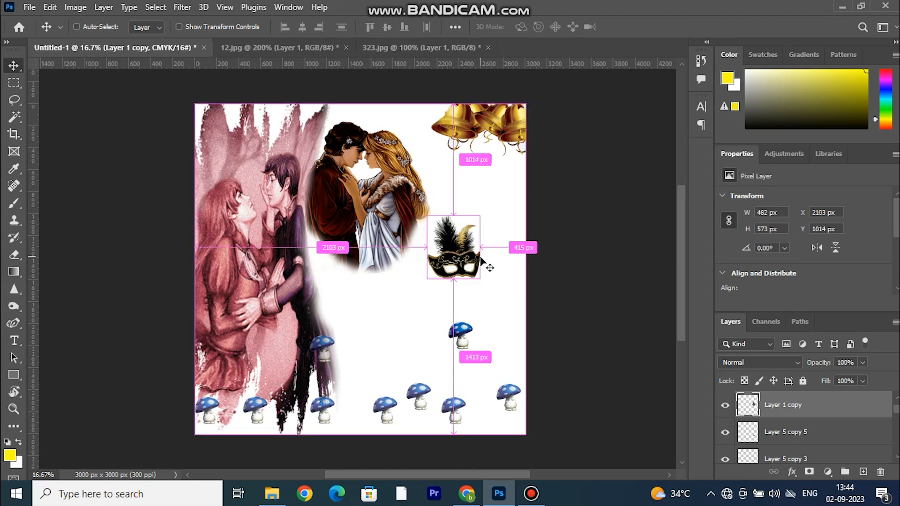
key("ctrl+t")
left_click_drag(479, 216, 627, 118)
left_click_drag(502, 244, 373, 405)
left_click_drag(452, 349, 550, 349)
left_click_drag(406, 389, 356, 240)
left_click_drag(382, 72, 378, 274)
left_click_drag(404, 318, 508, 192)
left_click(655, 27)
Enlarge the brown-cloaked couple on Layer 4 to about 2569 x 3198 px and position it over the right side of the canvas.
left_click(362, 160)
key("ctrl+t")
left_click_drag(365, 281, 367, 413)
left_click_drag(339, 278, 365, 322)
left_click_drag(509, 162, 553, 107)
left_click_drag(451, 173, 442, 171)
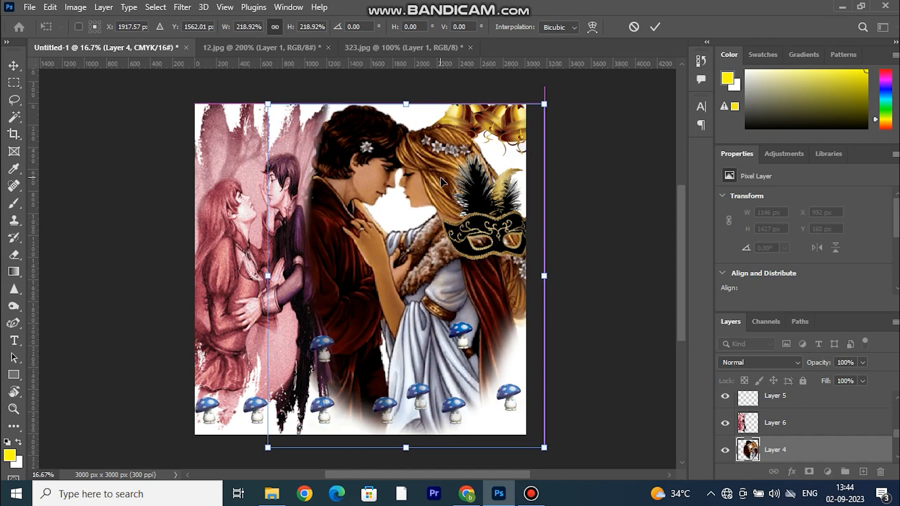
mouse_move(542, 277)
left_mouse_down()
mouse_move(559, 279)
mouse_move(549, 277)
left_mouse_up()
left_click(655, 27)
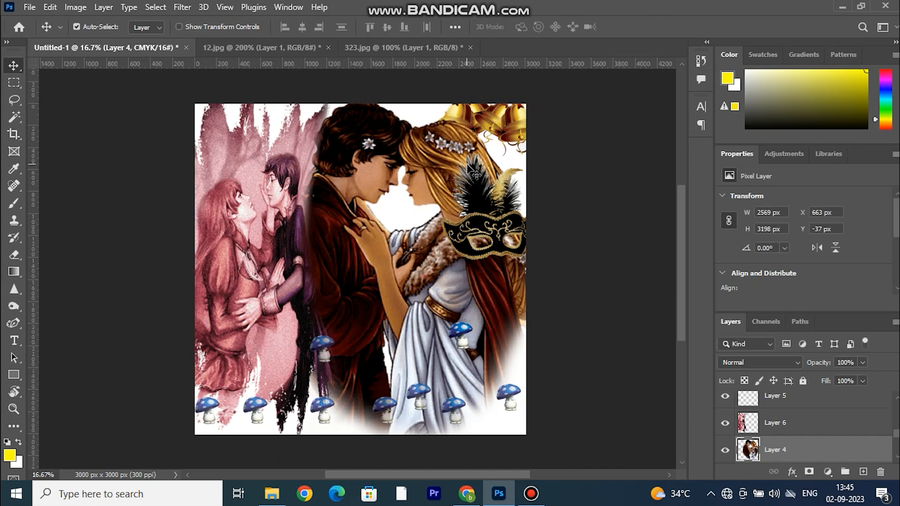
Move the mushroom from the woman's dress into the bottom row and merge the selected mushroom layers into one.
left_click_drag(461, 330, 351, 408)
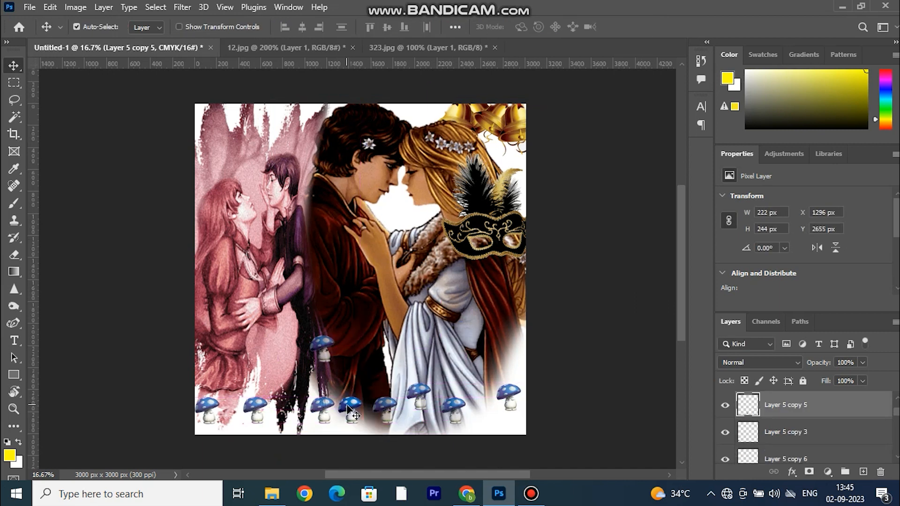
left_click(326, 418, "shift")
left_click(250, 403, "shift")
left_click(206, 406, "shift")
left_click(461, 413, "shift")
left_click(506, 395, "shift")
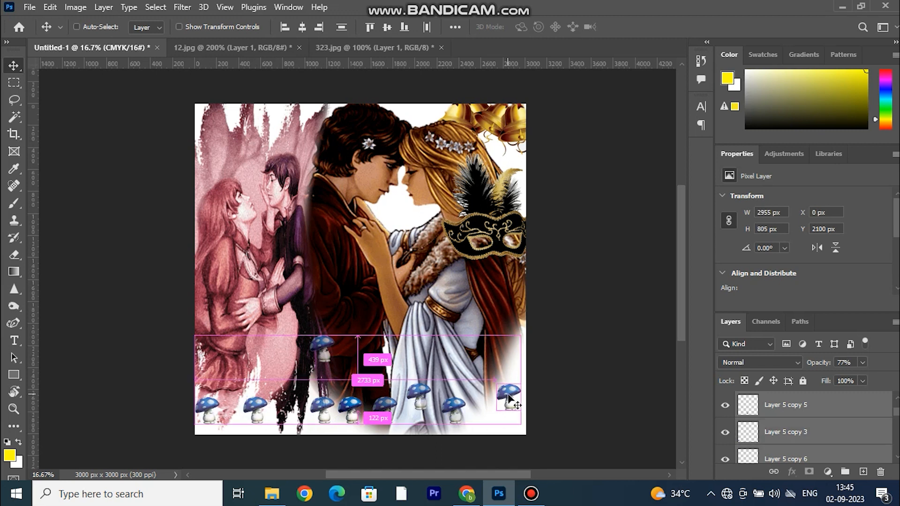
key("ctrl+r")
key("ctrl+e")
mouse_move(503, 393)
left_mouse_down()
mouse_move(503, 380)
mouse_move(506, 397)
left_mouse_up()
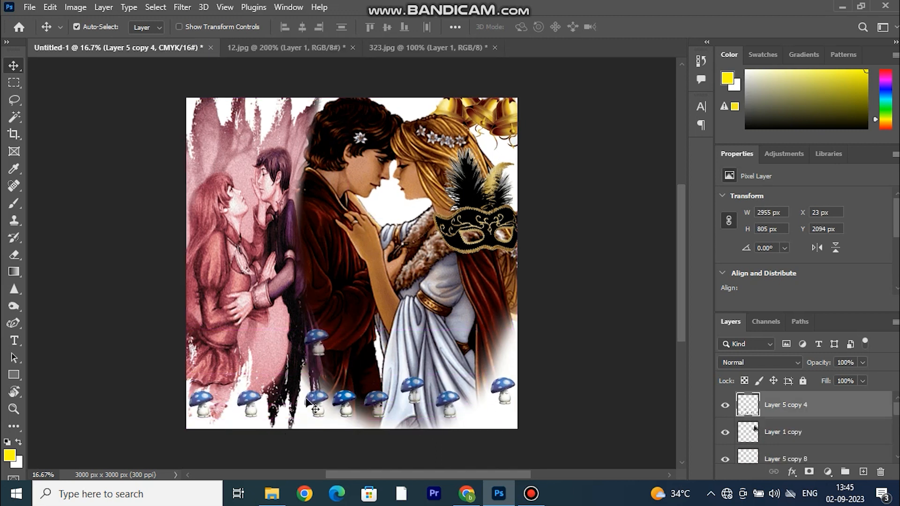
Scale the merged mushrooms and the remaining single mushroom to 68.76% and place them in the canvas's lower left corner.
left_click_drag(343, 400, 373, 409)
left_click(375, 400, "shift")
key("ctrl+t")
left_click_drag(354, 340, 357, 351)
left_click_drag(354, 388, 354, 376)
left_click_drag(353, 339, 357, 355)
left_click_drag(355, 402, 277, 423)
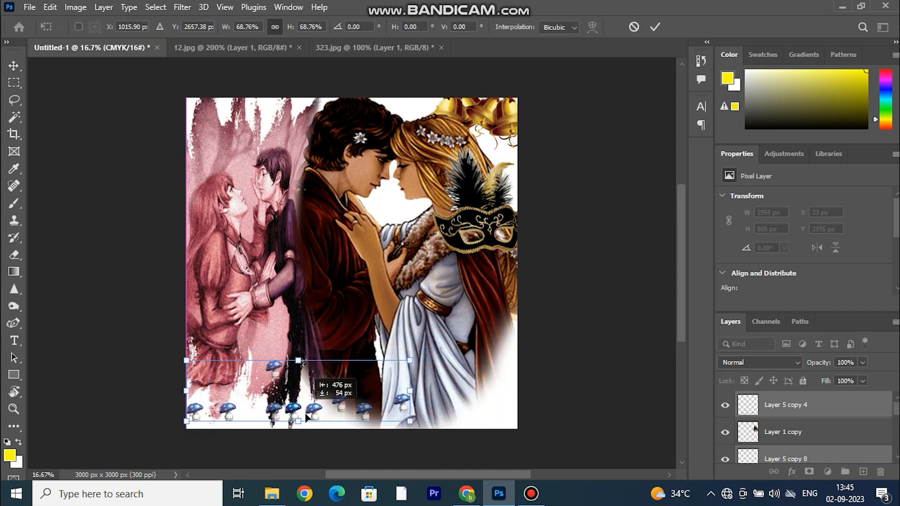
Set the mushroom layers' opacity to 66% and duplicate them 1287 px to the right along the bottom edge.
left_click(842, 378)
key("Return")
left_click_drag(311, 422, 472, 391)
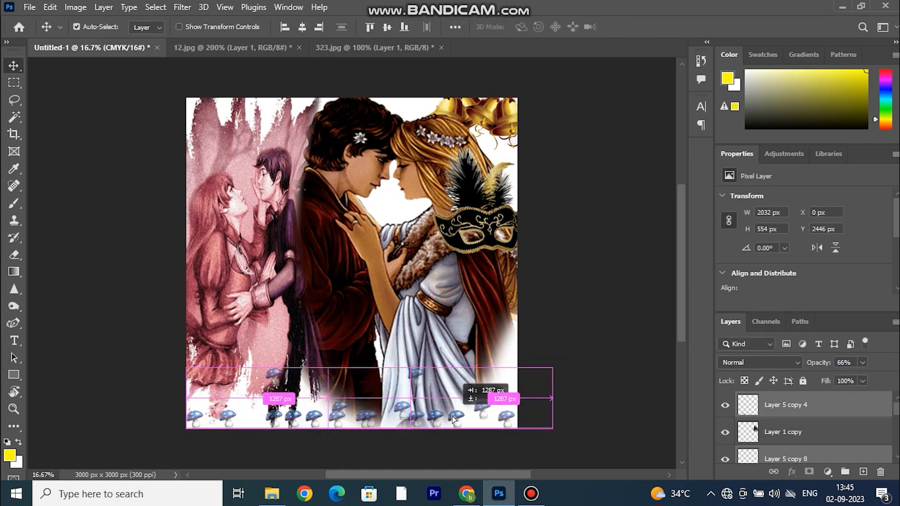
left_click(558, 359)
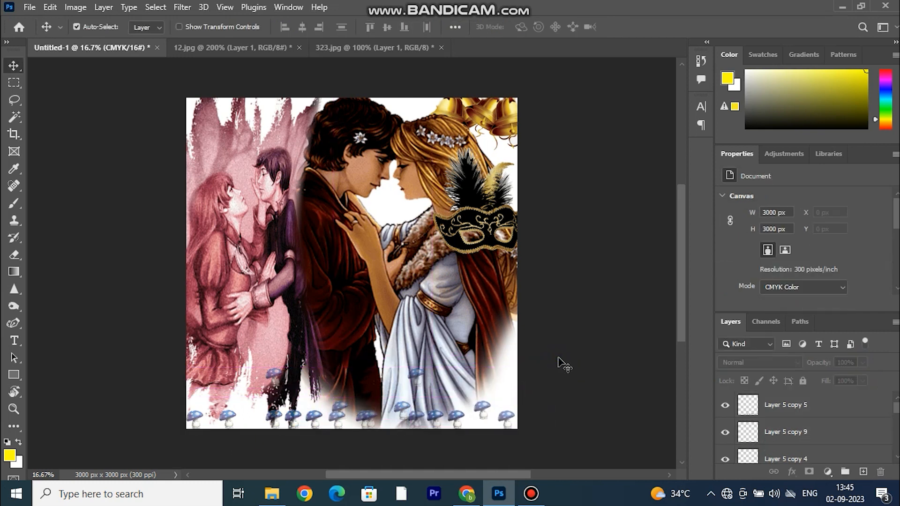
Scale the two couple pictures together to 58.45% and gather them over the left and middle of the canvas.
left_click_drag(505, 209, 242, 311)
left_click_drag(223, 265, 404, 296)
left_click_drag(187, 96, 410, 170)
key("ctrl+t")
left_click_drag(339, 81, 346, 233)
left_click_drag(320, 264, 314, 209)
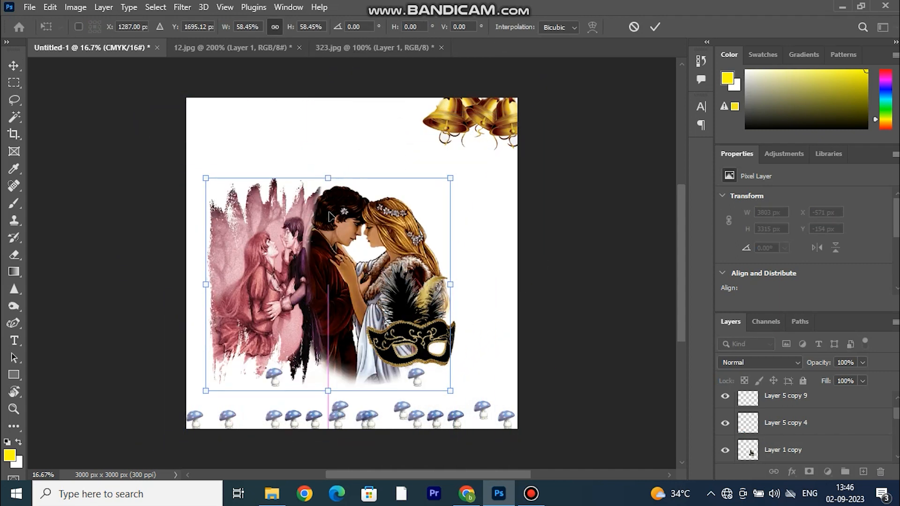
Move the feathered mask away from the couples to the upper right of the canvas, below the bells.
left_click_drag(421, 309, 479, 234)
left_click(655, 26)
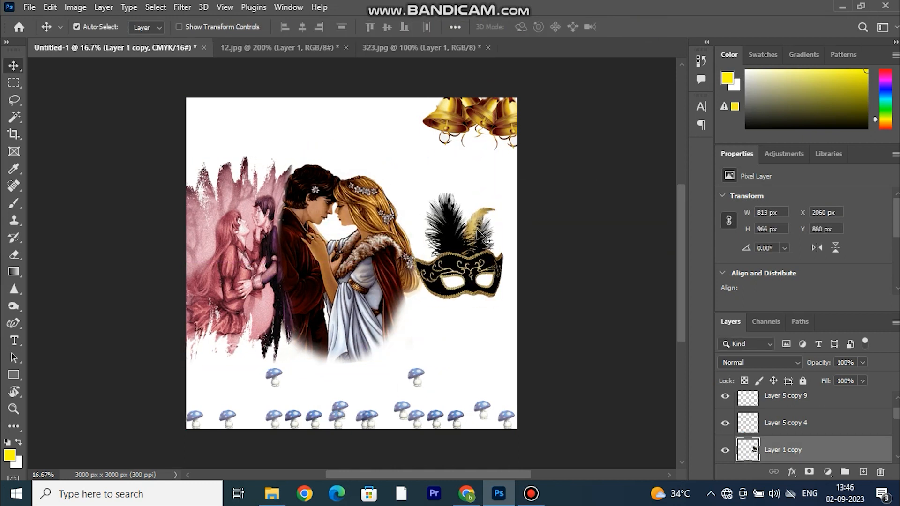
left_click_drag(479, 235, 488, 185)
Move the Layer 2 bells to the canvas's upper left corner and rotate them slightly.
left_click_drag(445, 123, 205, 124)
key("ctrl+t")
left_click_drag(249, 171, 256, 163)
key("Return")
Rotate the bells on Layer 2 copy 3.79° in the canvas's upper right corner and select both bell layers.
left_click(474, 114)
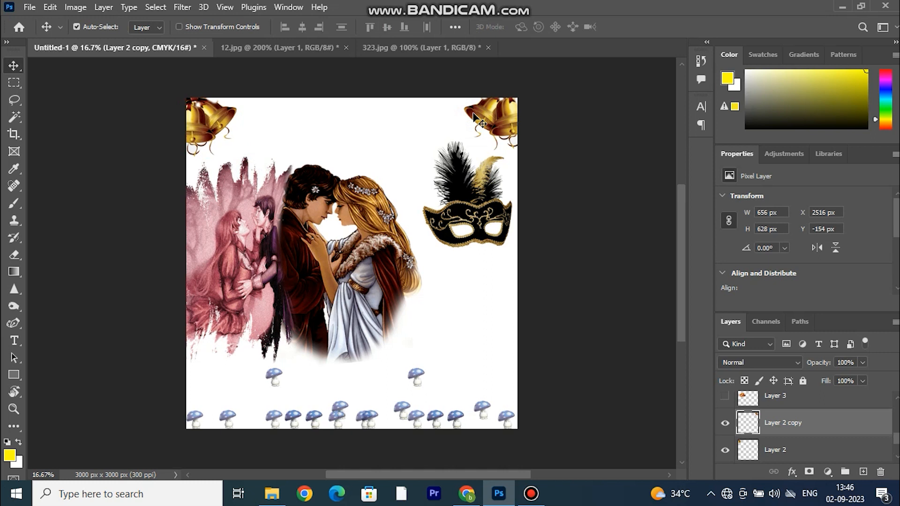
key("ctrl+t")
left_click_drag(471, 161, 468, 158)
left_click_drag(502, 127, 496, 133)
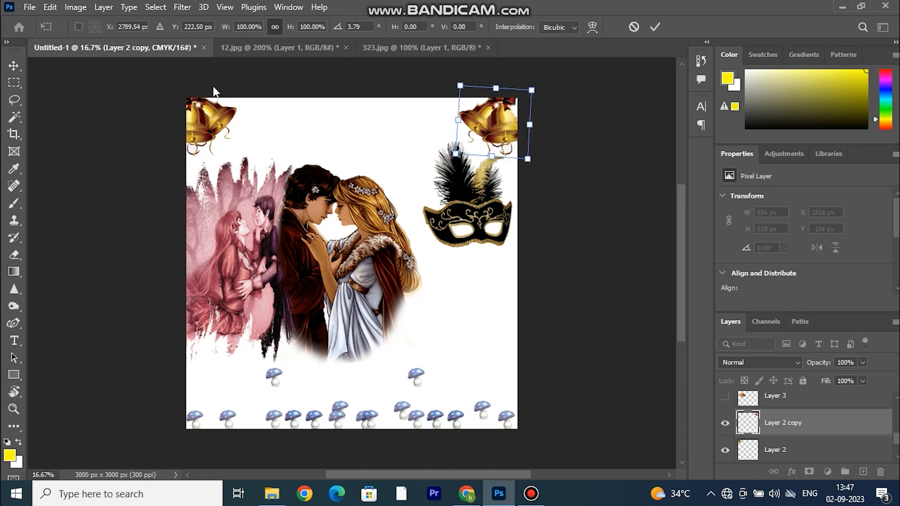
left_click(654, 27)
key("alt+shift+bracketleft")
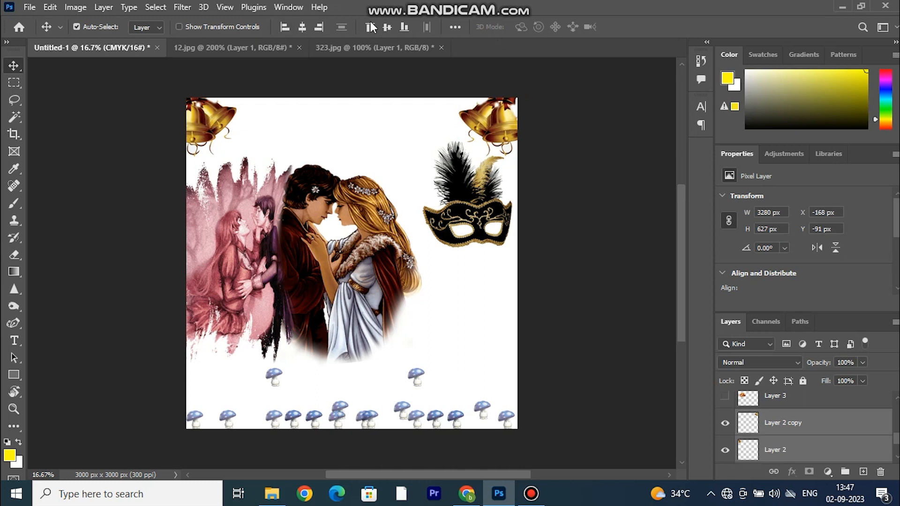
Hide the feathered mask on Layer 1 copy.
left_click(412, 81)
left_click_drag(483, 210, 451, 250)
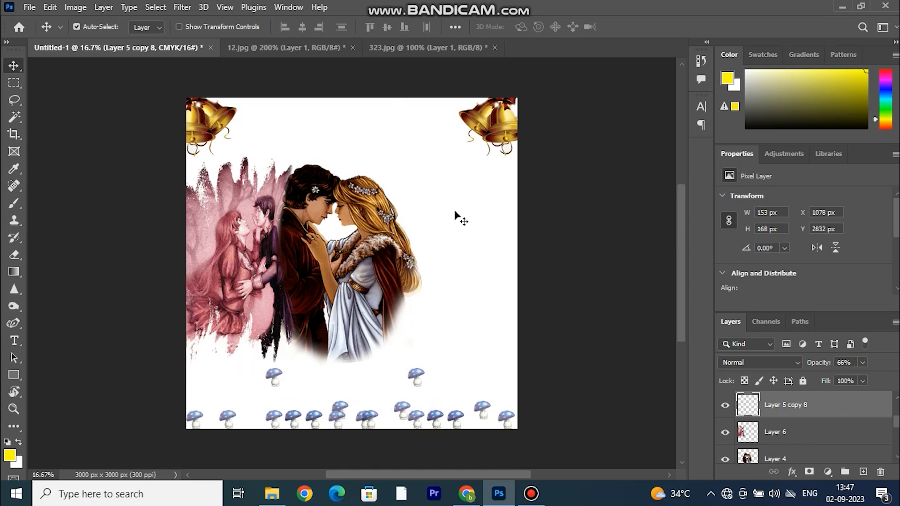
left_click(725, 406)
Enlarge the two couple pictures on Layers 4 and 6 together to 159.95% and position them across the canvas below the bells.
left_click_drag(259, 218, 373, 261)
key("ctrl+t")
left_click_drag(376, 192, 385, 140)
left_click_drag(370, 223, 340, 280)
left_click_drag(375, 249, 387, 256)
left_click_drag(359, 202, 364, 148)
left_click_drag(545, 305, 566, 311)
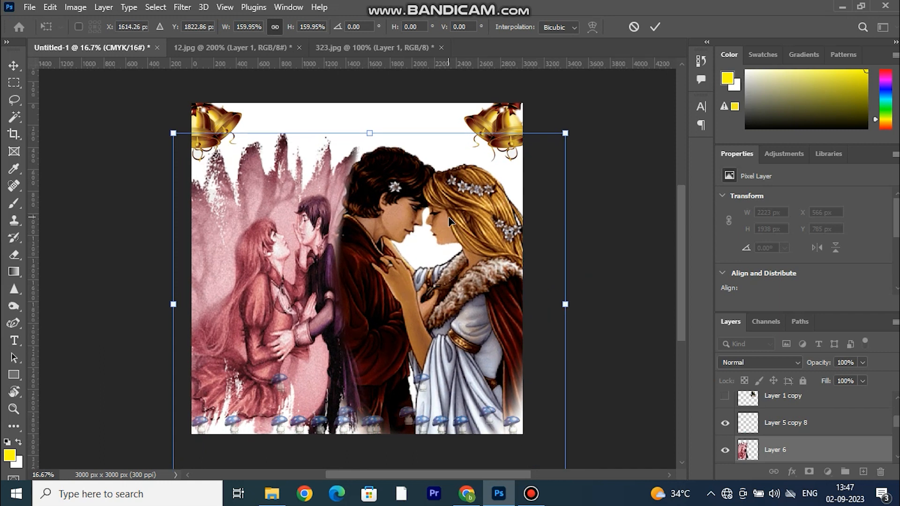
left_click(655, 26)
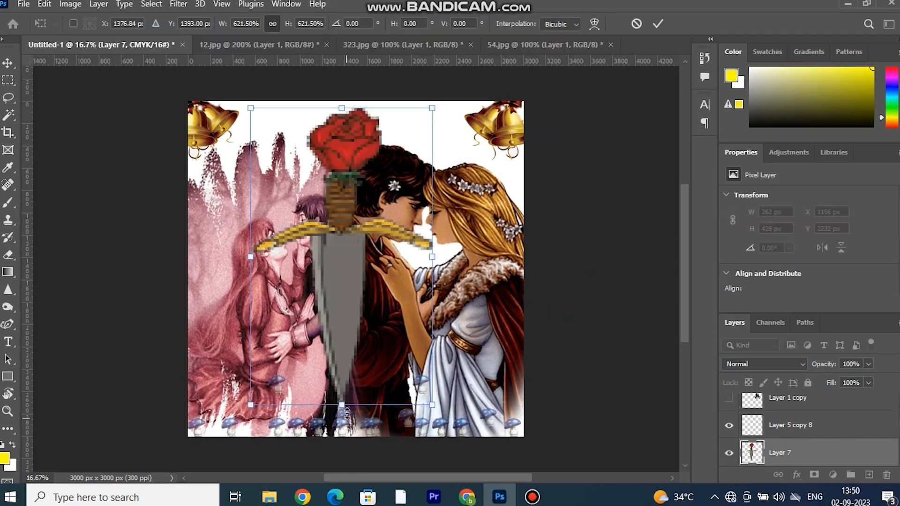
Enlarge the rose dagger on Layer 7 to 634.09% between the two couples.
left_click_drag(344, 420, 347, 410)
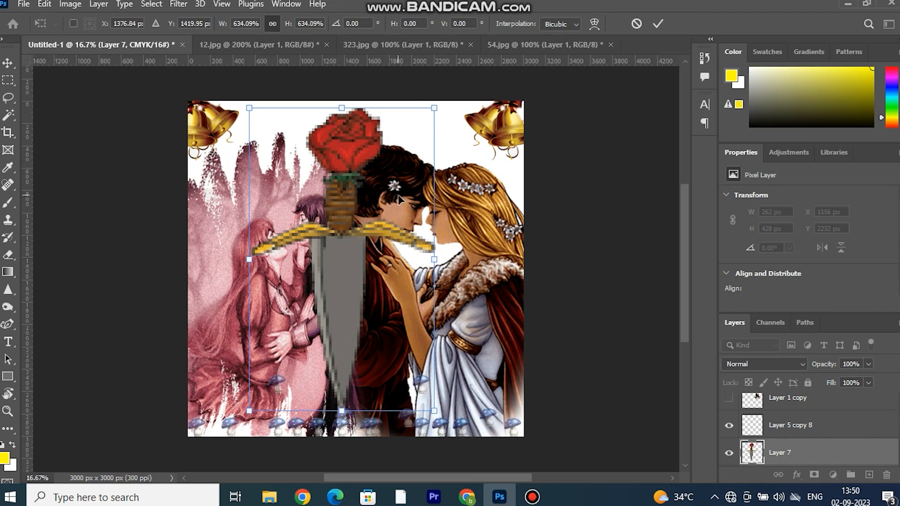
left_click(658, 23)
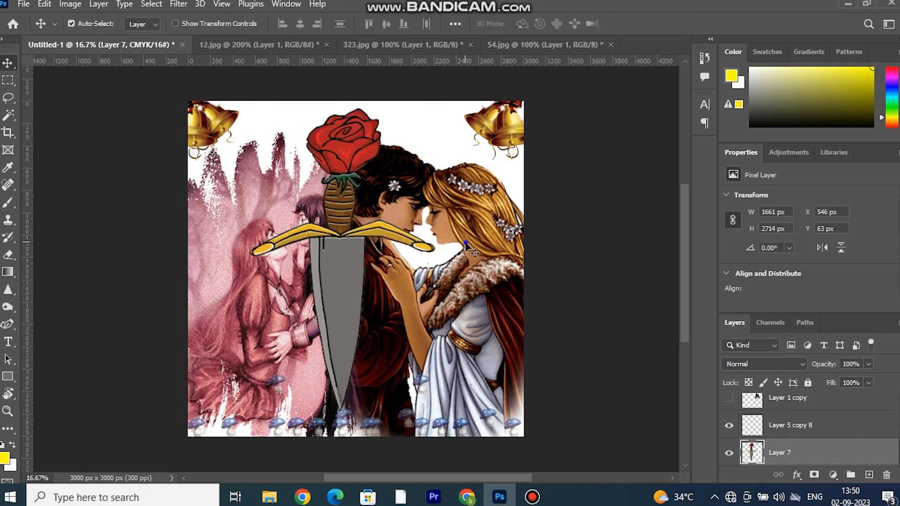
Scale the brown-cloaked couple on Layer 4 to 87.64% and the pink couple on Layer 6 to 81.43%, making room around the dagger.
key("ctrl+t")
left_click_drag(299, 311, 331, 312)
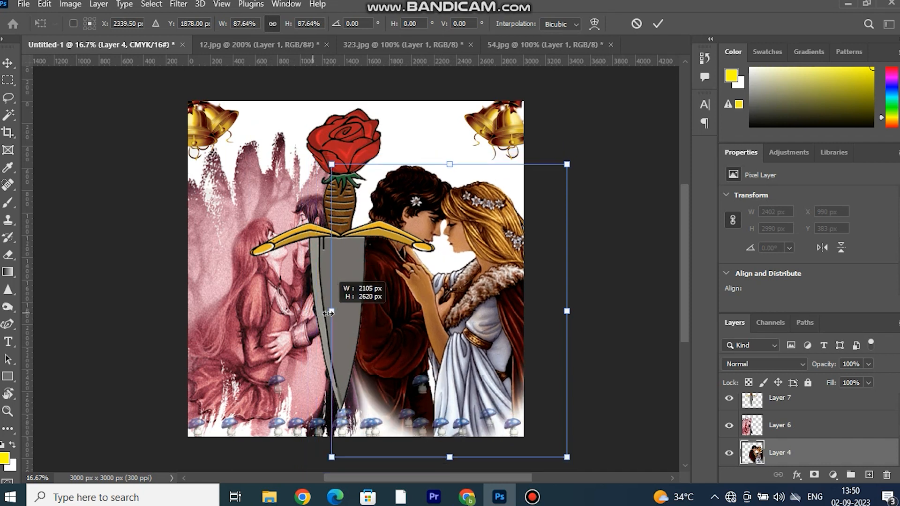
left_click(658, 22)
left_click(238, 208)
key("ctrl+t")
left_click_drag(370, 303, 332, 302)
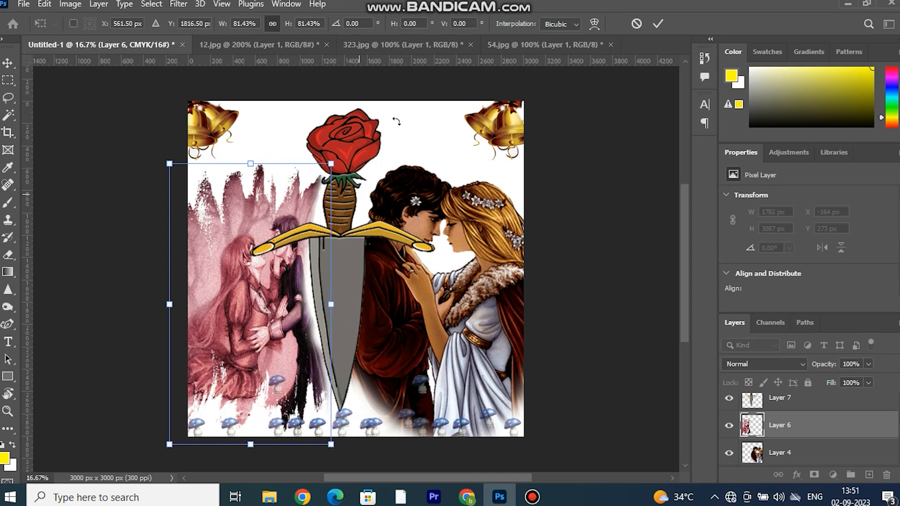
left_click(657, 23)
Move the rose dagger up between the couples and scale it to 93.52% so its rose meets the canvas's top edge.
left_click_drag(343, 250, 333, 216)
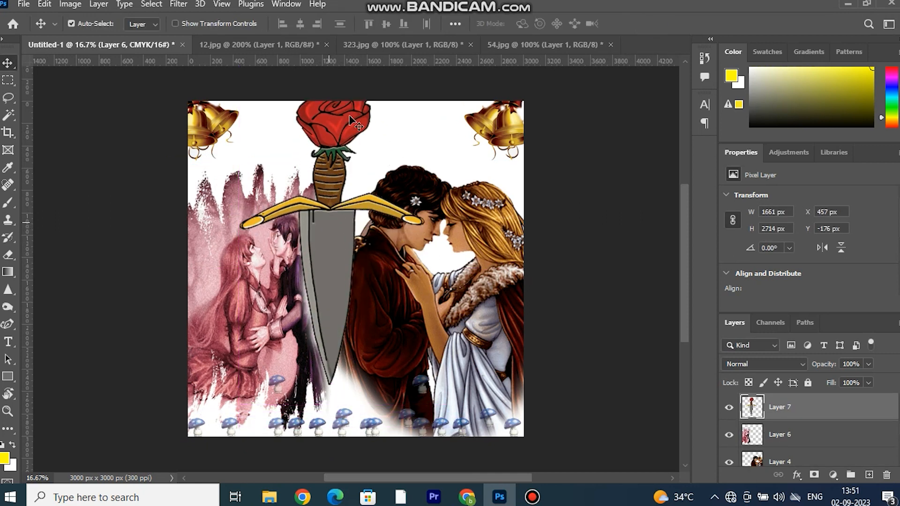
key("ctrl+t")
left_click_drag(331, 81, 331, 101)
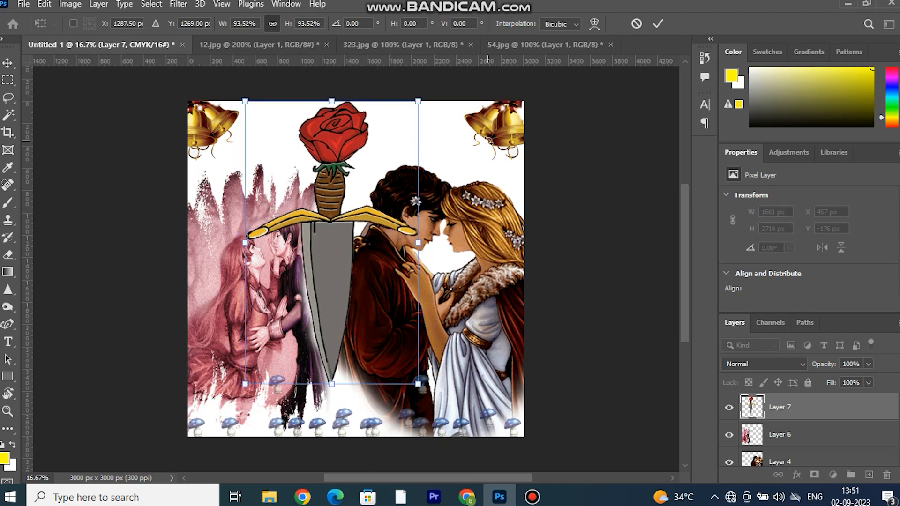
left_click(658, 22)
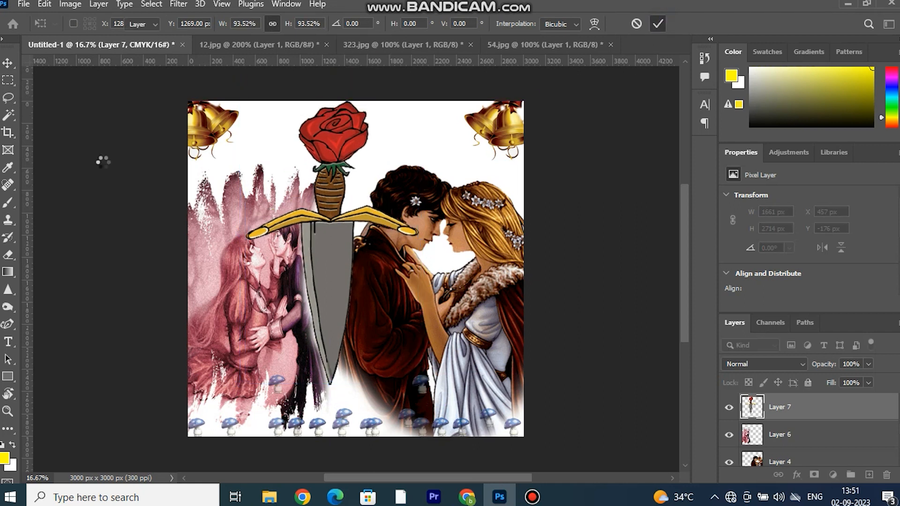
Select the dagger's wide grey blade area with the Magic Wand and copy it to a new layer.
left_click(8, 115)
left_click(328, 261)
key("ctrl+j")
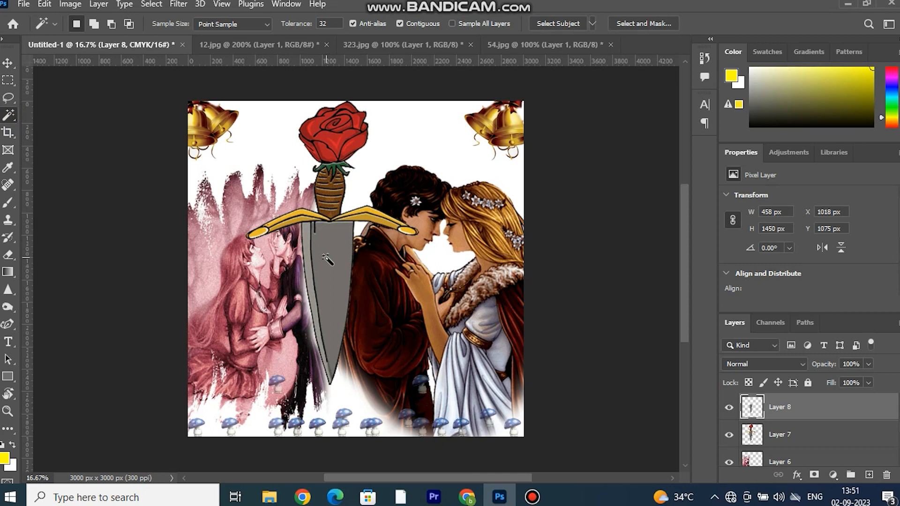
left_click(544, 45)
left_click(399, 44)
left_click(258, 45)
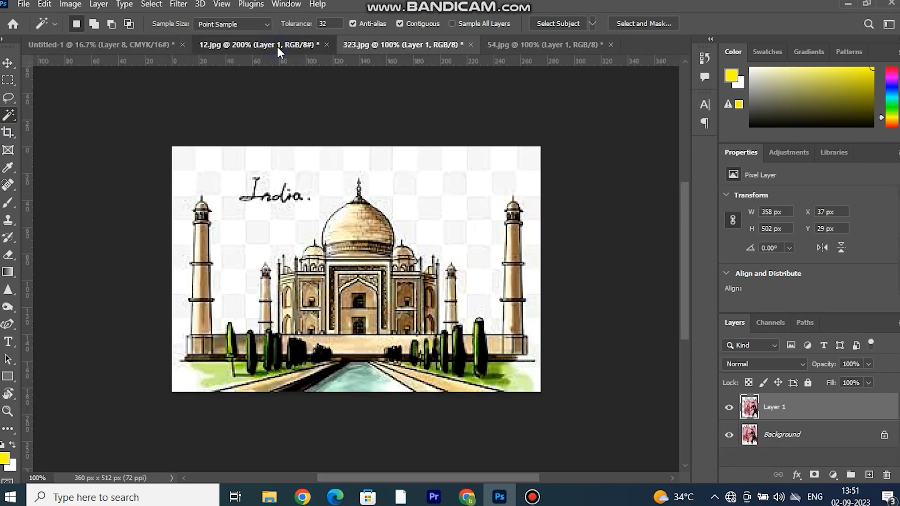
left_click(133, 45)
Duplicate the pink couple onto a layer above the dagger and clip it to the copied blade area on Layer 8.
left_click(8, 63)
left_click(265, 271, "ctrl")
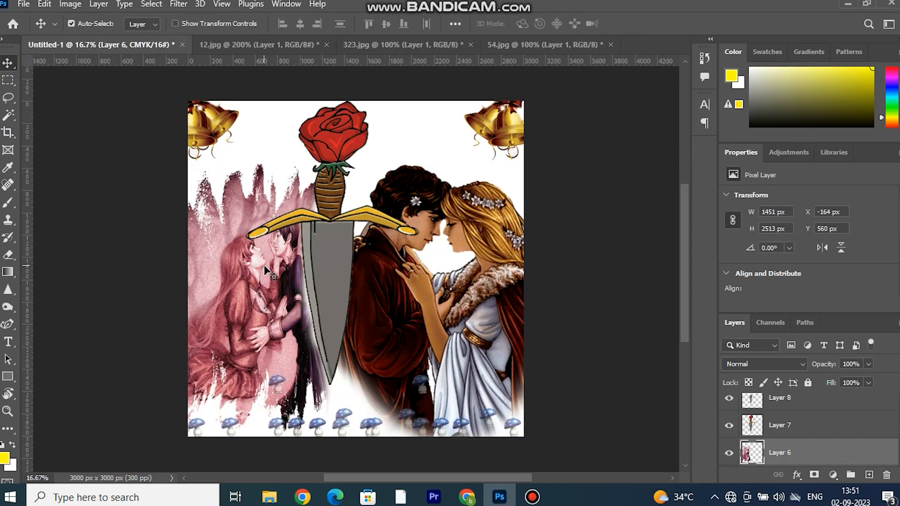
left_click_drag(204, 265, 309, 230)
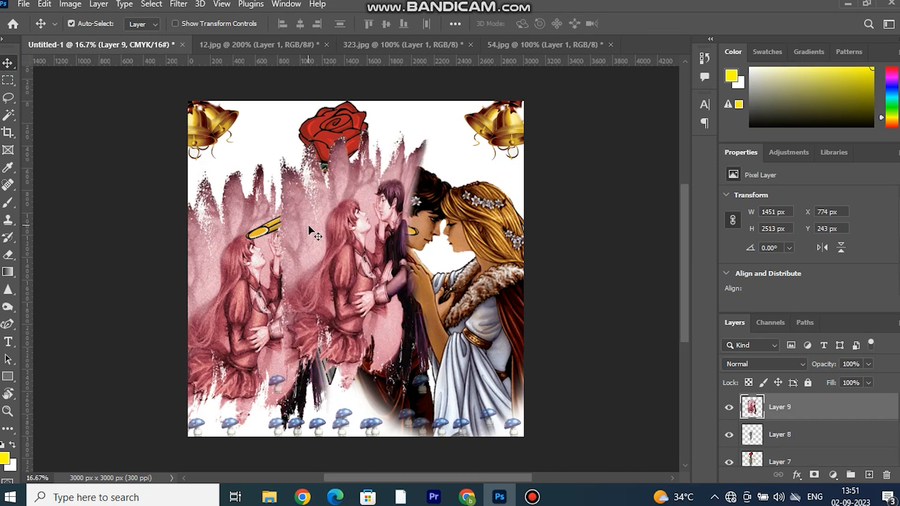
right_click(804, 435)
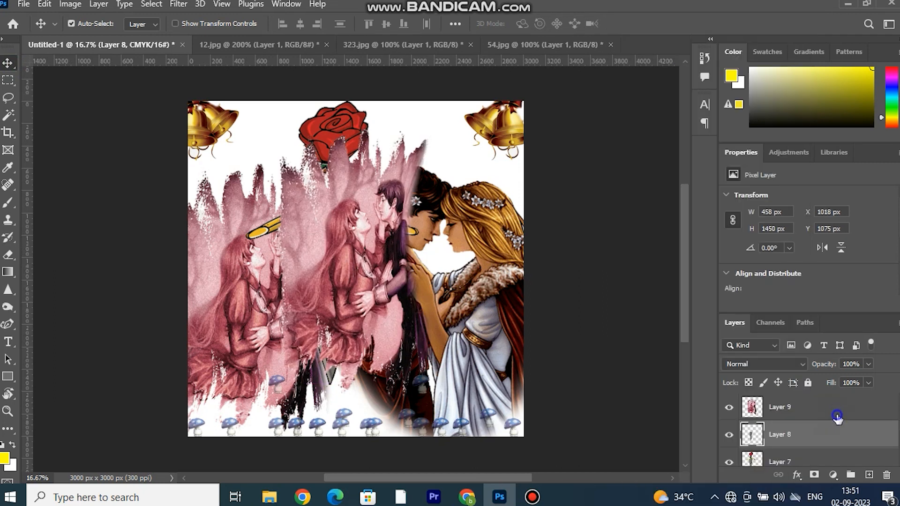
left_click(694, 272)
Scale the clipped pink couple on Layer 9 to 66.42% and position it inside the dagger's blade.
key("ctrl+t")
left_click_drag(425, 126, 369, 244)
left_click_drag(340, 300, 338, 291)
left_click_drag(269, 393, 281, 372)
left_click_drag(319, 231, 321, 186)
left_click_drag(344, 285, 339, 292)
left_click(658, 23)
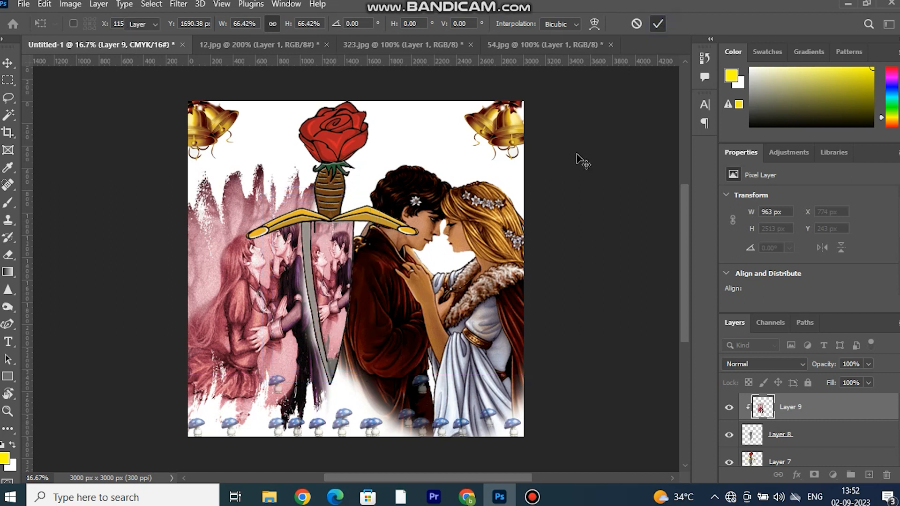
Select the narrow grey strip of the dagger's blade on Layer 7 with the Magic Wand and copy it to a new layer.
left_click(302, 242)
left_click(8, 115)
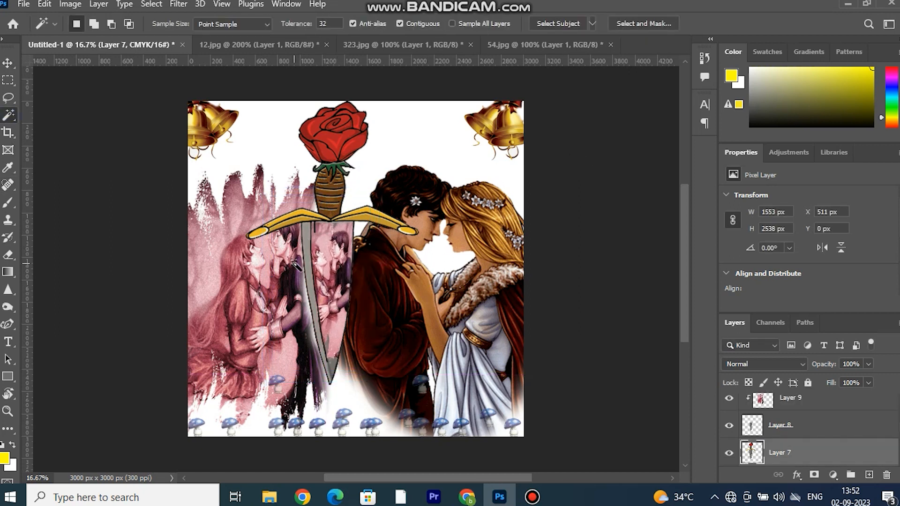
key("ctrl+j")
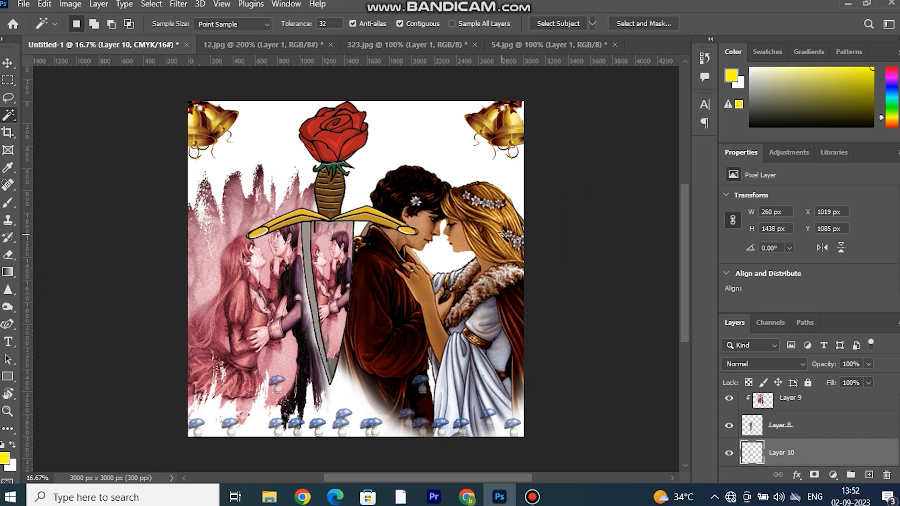
Duplicate the dark-haired man and blonde woman picture onto a new layer directly above the copied blade strip on Layer 10.
key("v")
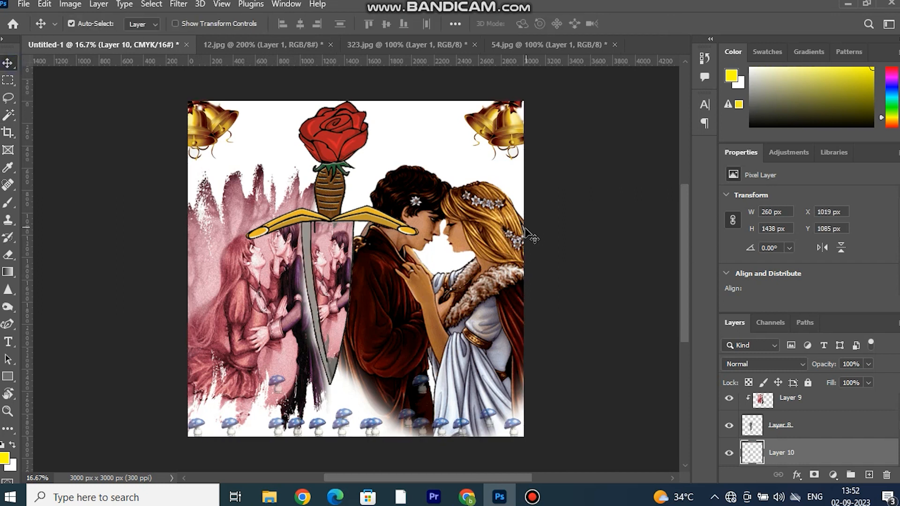
left_click(500, 233, "ctrl")
left_click(307, 245, "ctrl")
key("ctrl+v")
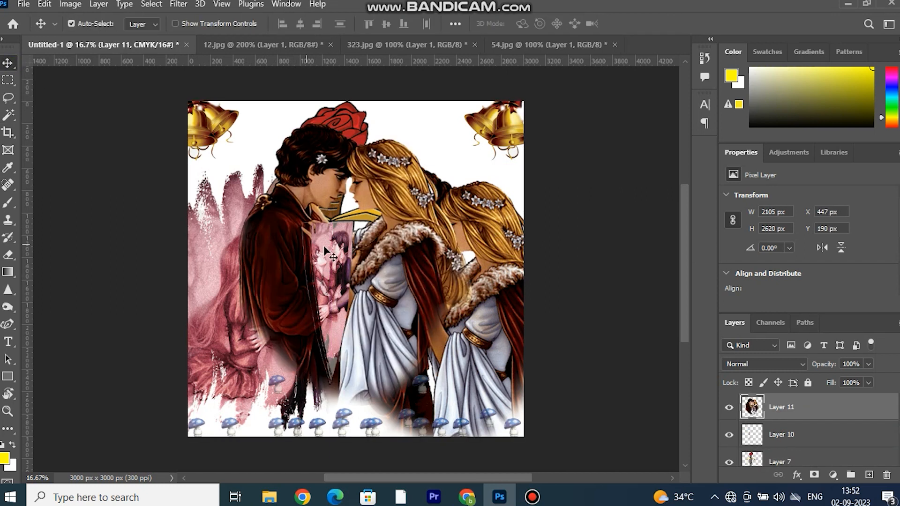
Scale the duplicated couple on Layer 11 to 56.77%, position it over the blade and clip it to Layer 10.
key("ctrl+t")
left_click_drag(474, 122, 341, 227)
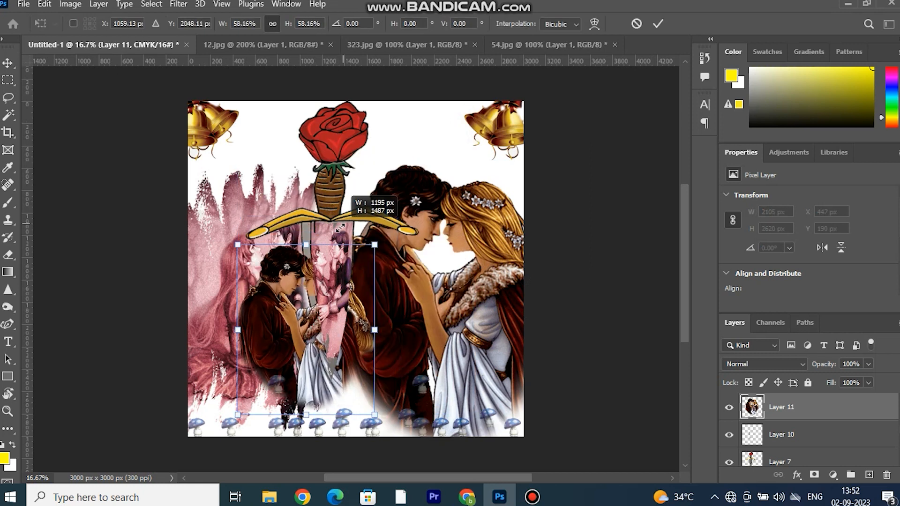
left_click_drag(293, 291, 320, 259)
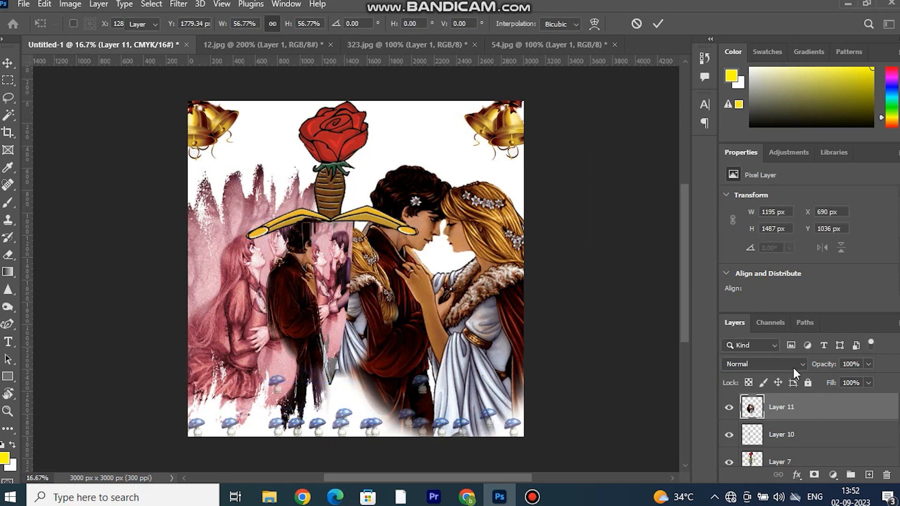
key("Return")
right_click(818, 407)
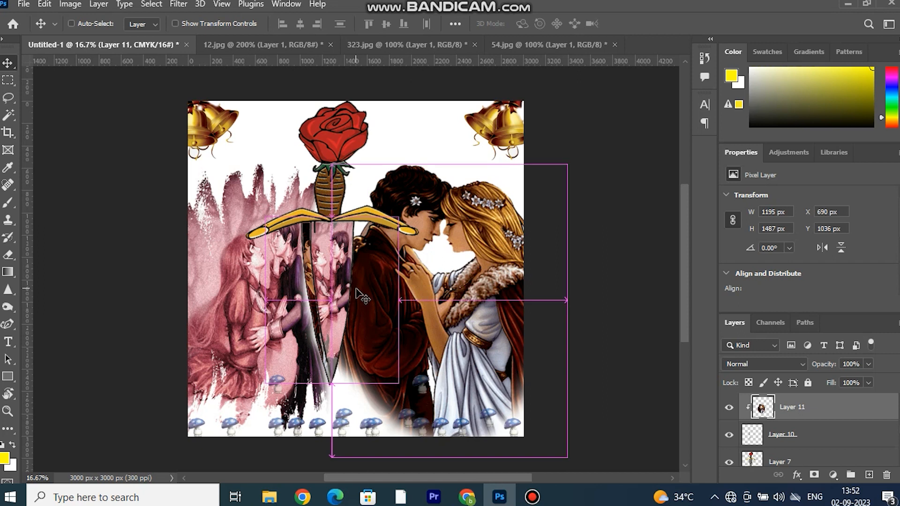
key("ctrl+t")
left_click_drag(399, 299, 340, 298)
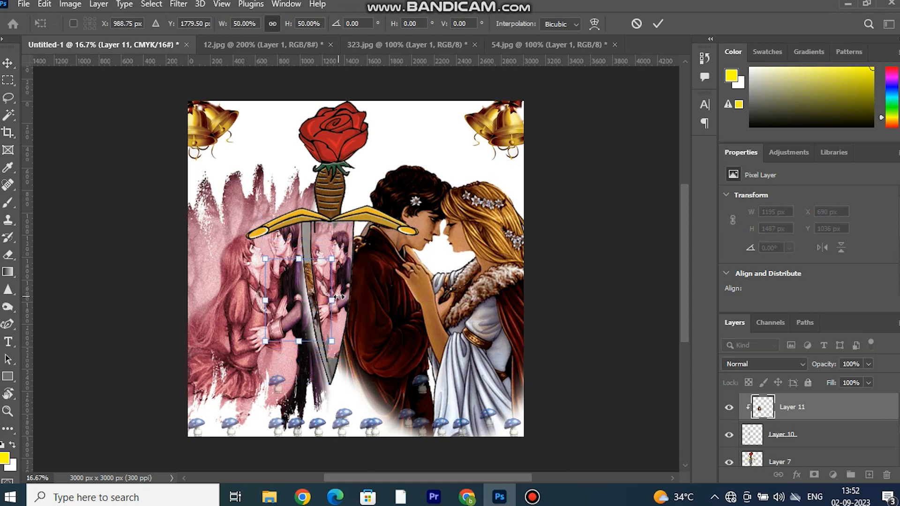
key("ctrl+z")
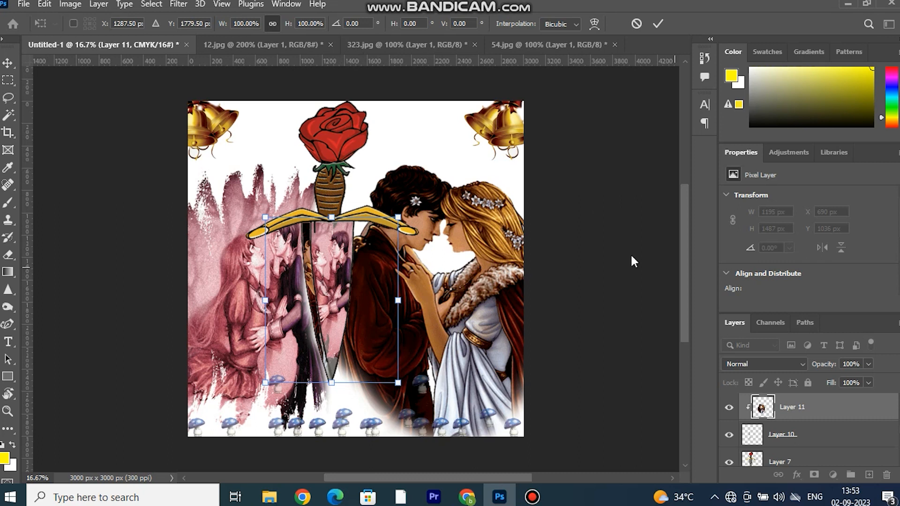
left_click(654, 27)
Smudge the clipped pink couple on Layer 9 toward the blade's tip and along its upper part, using 45% strength.
left_click(336, 330)
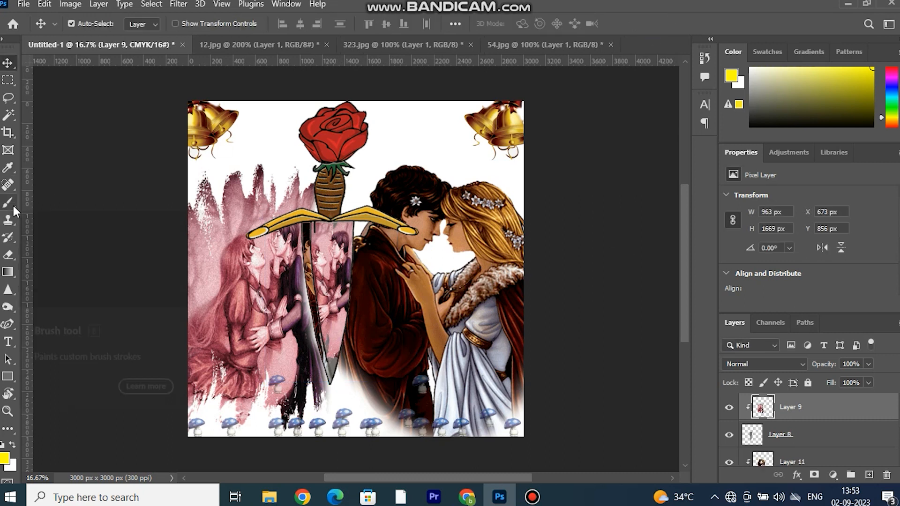
left_click(2, 308)
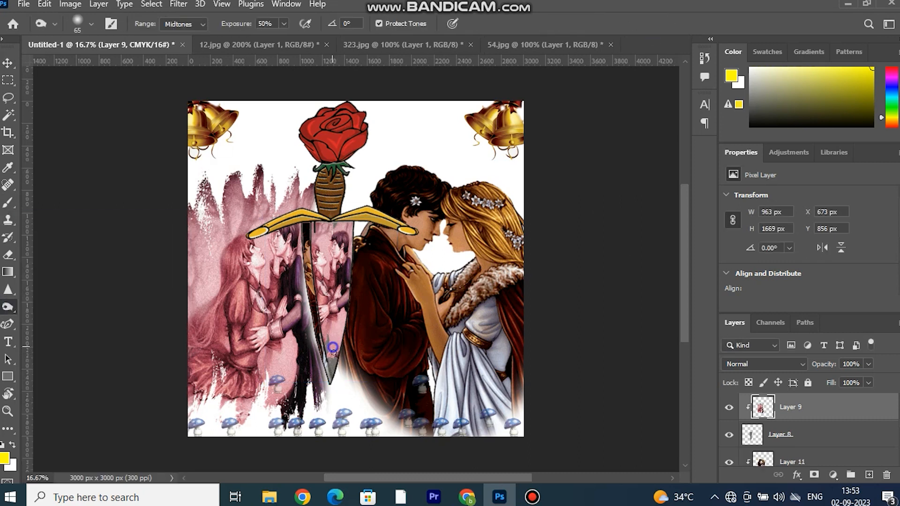
left_click(10, 274)
right_click(11, 290)
left_click(73, 315)
mouse_move(322, 349)
left_mouse_down()
mouse_move(330, 374)
mouse_move(330, 342)
mouse_move(330, 365)
left_mouse_up()
left_click_drag(327, 226, 368, 298)
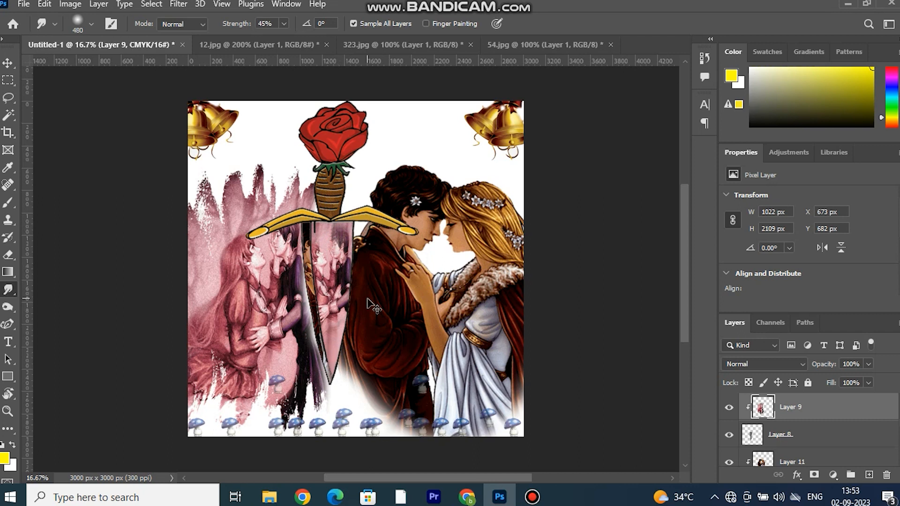
Smudge the pink picture's upper area just below the crossguard with a 120 px brush at 45% strength.
left_click(14, 67)
key("ctrl+plus")
key("ctrl+plus")
key("ctrl+plus")
key("ctrl+plus")
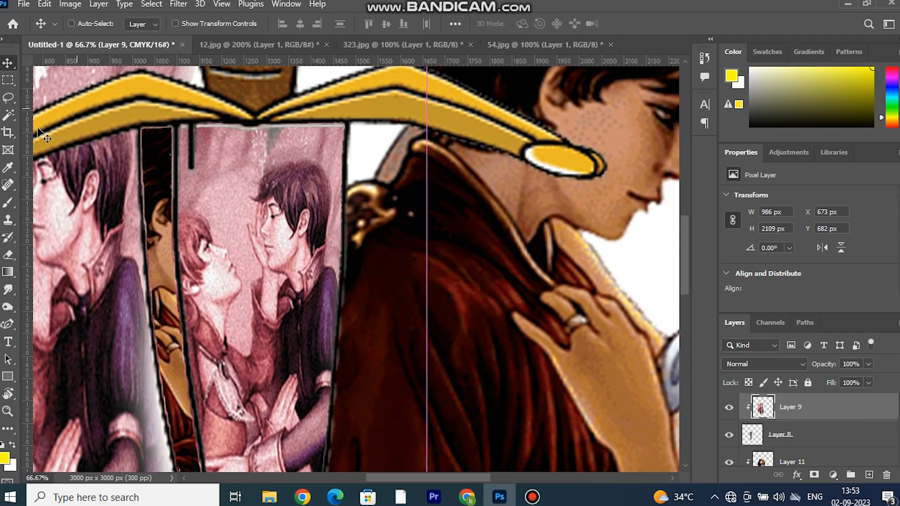
left_click(7, 290)
right_click(305, 203)
left_click(423, 212)
mouse_move(257, 148)
left_mouse_down()
mouse_move(324, 159)
mouse_move(324, 194)
left_mouse_up()
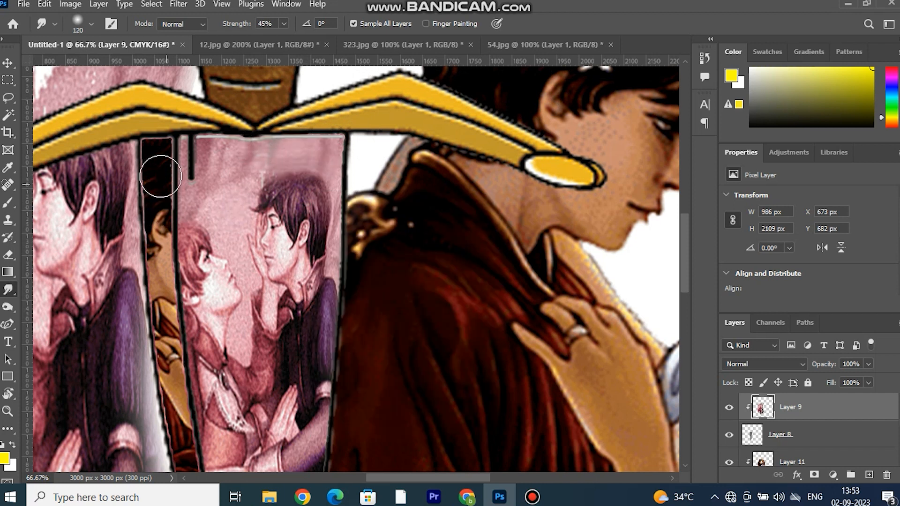
Smudge the lower part of the pink picture above the blade's tip and return to the whole collage.
scroll(173, 374, "down", 10)
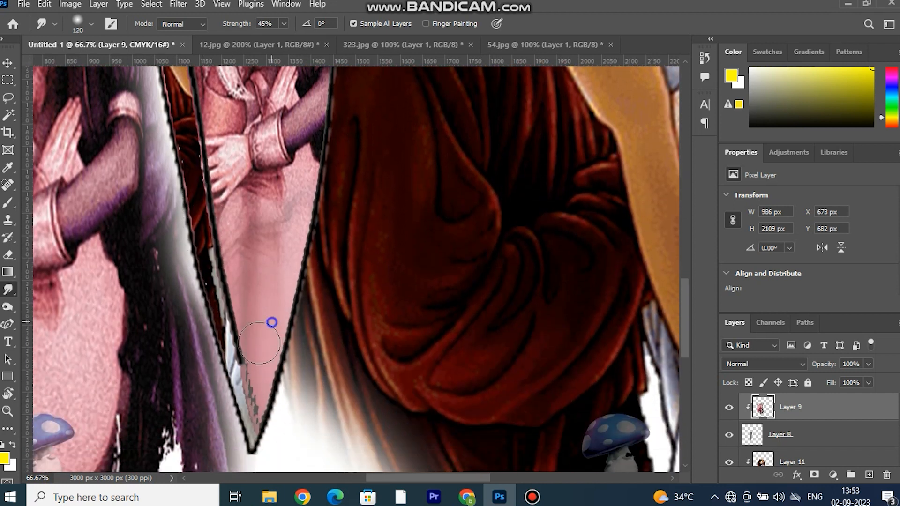
mouse_move(259, 343)
left_mouse_down()
mouse_move(233, 348)
mouse_move(261, 330)
mouse_move(251, 342)
mouse_move(253, 403)
mouse_move(242, 396)
mouse_move(241, 298)
left_mouse_up()
left_click(8, 63)
key("ctrl+minus")
key("ctrl+minus")
key("ctrl+minus")
key("ctrl+minus")
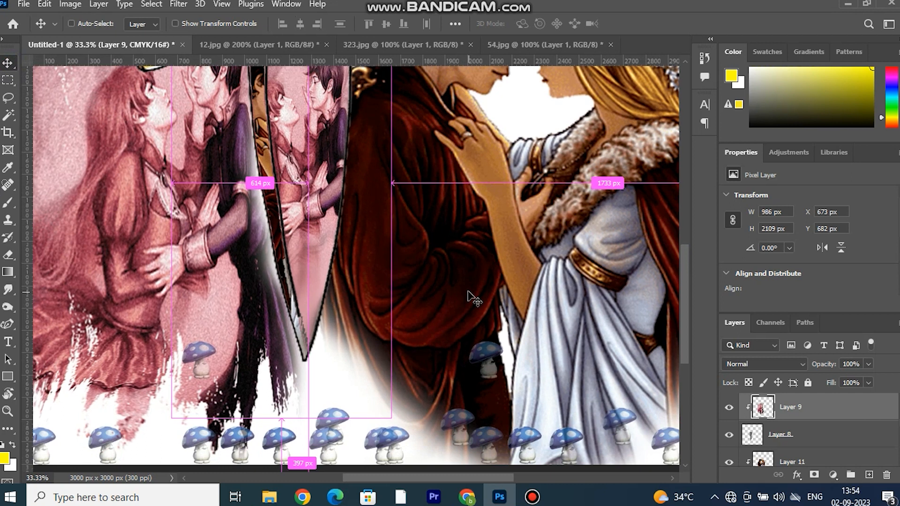
scroll(411, 189, "up", 1)
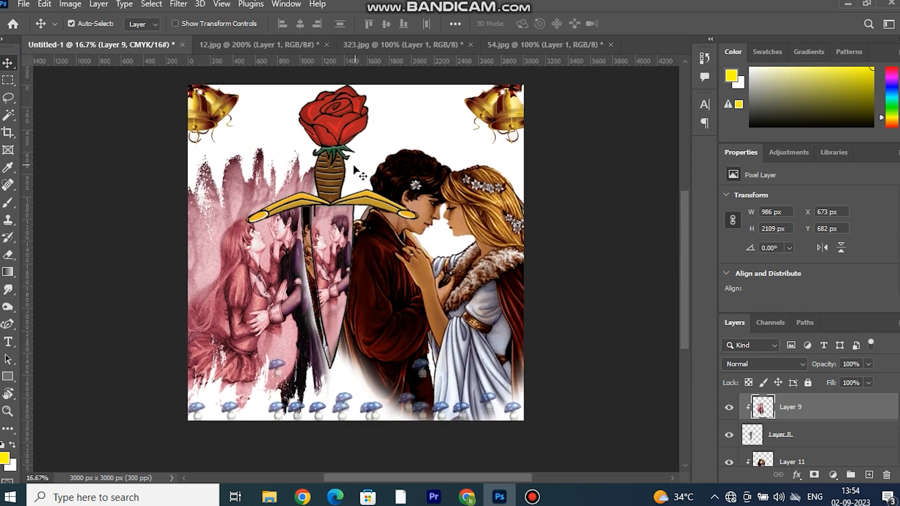
left_click(328, 174)
left_click(8, 115)
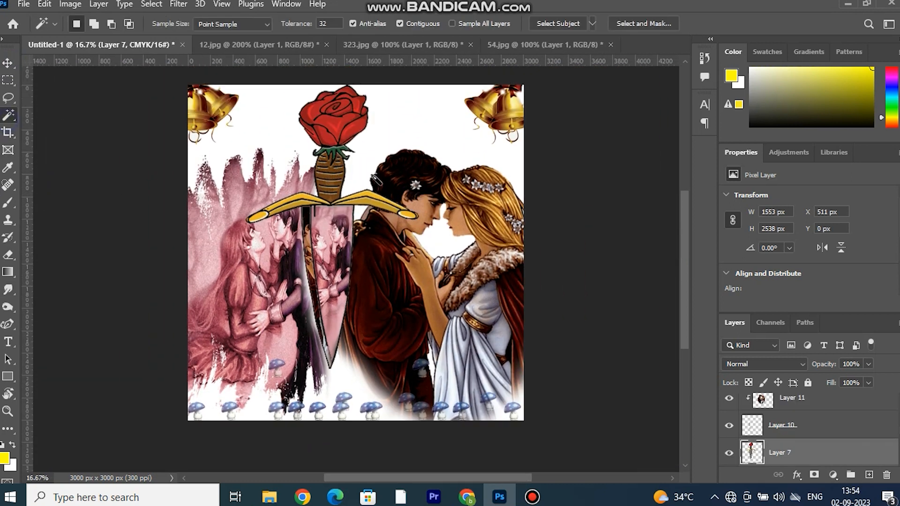
left_click(338, 181)
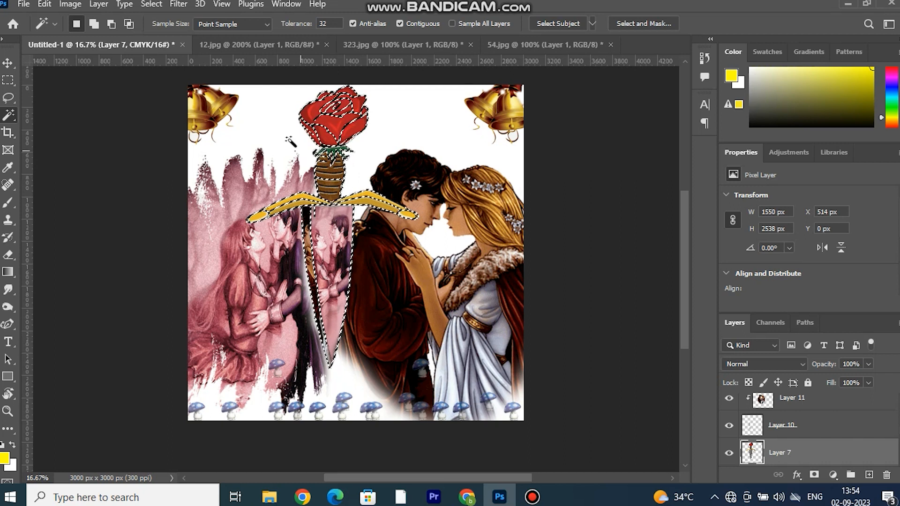
key("v")
key("ctrl+d")
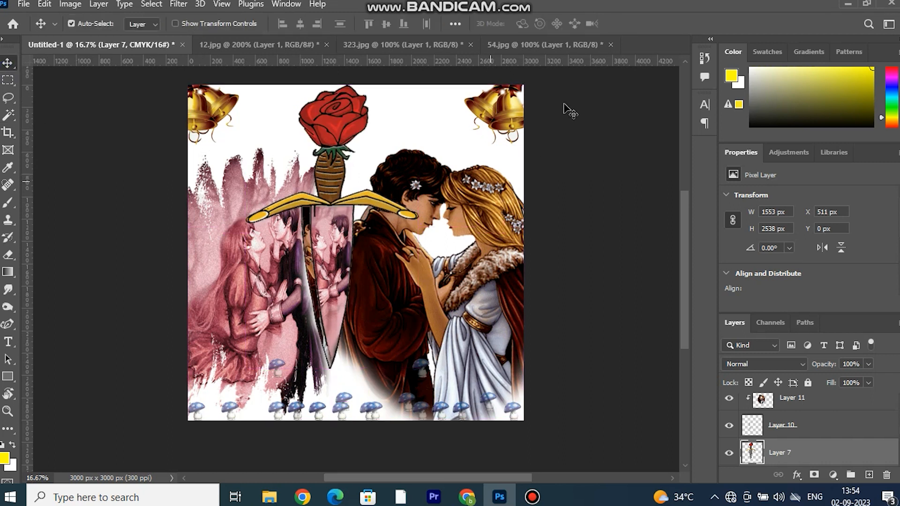
Close the source images 323.jpg and 54.jpg without saving changes.
left_click(539, 45)
left_click(408, 45)
left_click(471, 45)
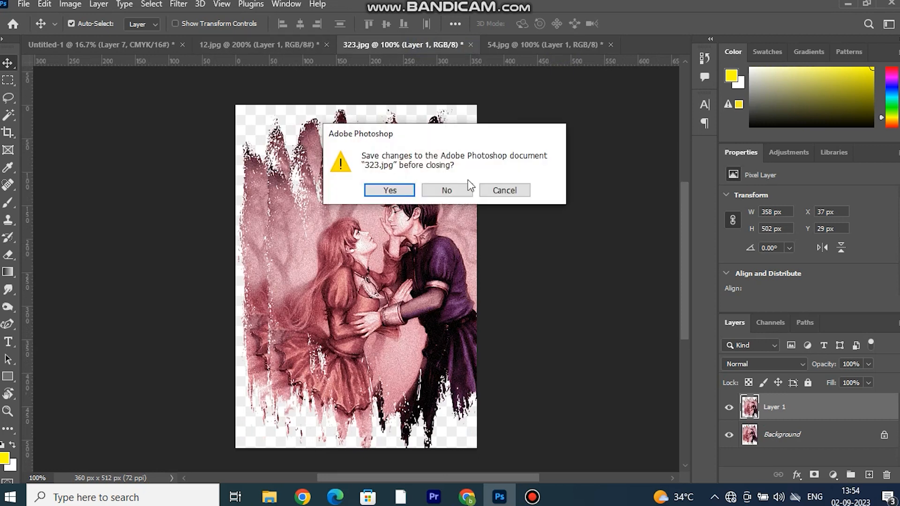
left_click(464, 190)
left_click(467, 45)
left_click(455, 188)
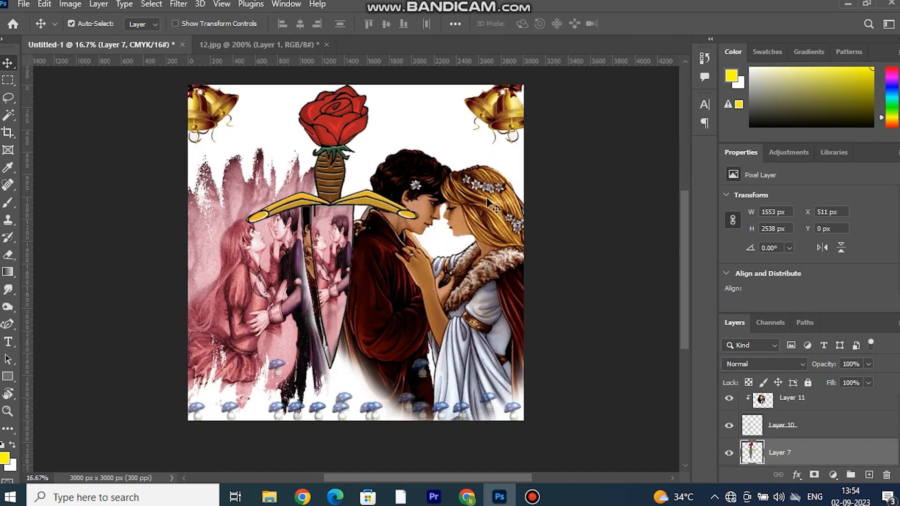
Bring the Taj Mahal picture from 12.jpg into the collage and enlarge it to 4930 x 3281 px across the canvas.
left_click(258, 44)
left_click_drag(315, 200, 561, 388)
key("ctrl+t")
left_click_drag(342, 247, 93, 79)
left_click_drag(223, 168, 237, 221)
left_click_drag(340, 132, 343, 76)
left_click_drag(502, 165, 517, 164)
key("Return")
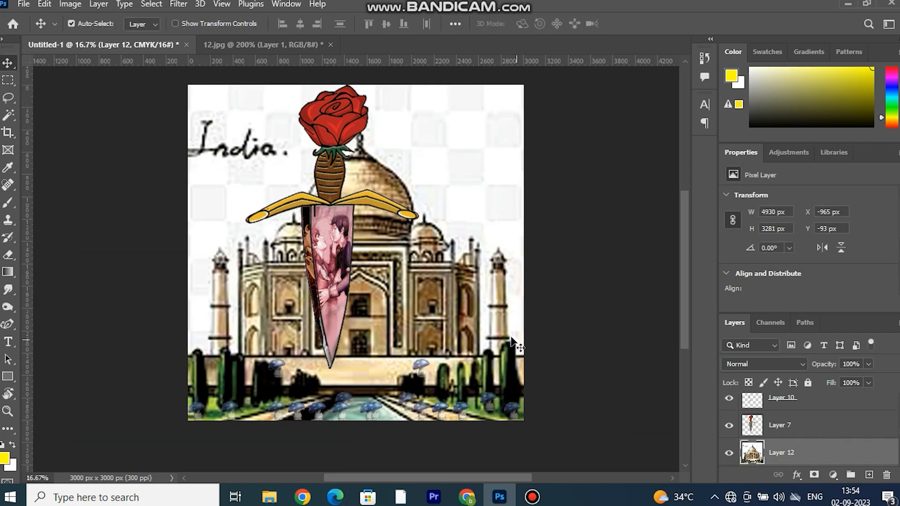
Move the Taj Mahal layer to the bottom of the stack, directly above the Background.
scroll(811, 457, "up", 5)
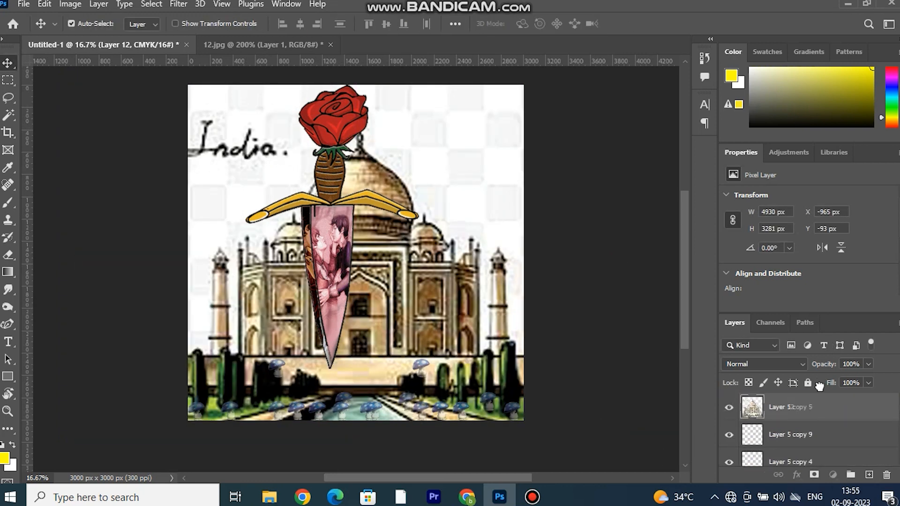
left_click_drag(799, 402, 799, 401)
left_click_drag(854, 403, 830, 448)
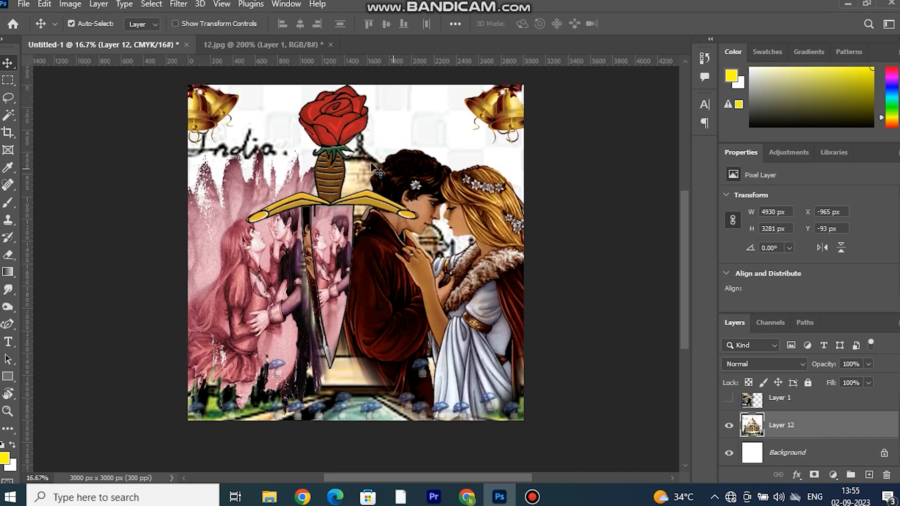
key("ctrl+shift+bracketright")
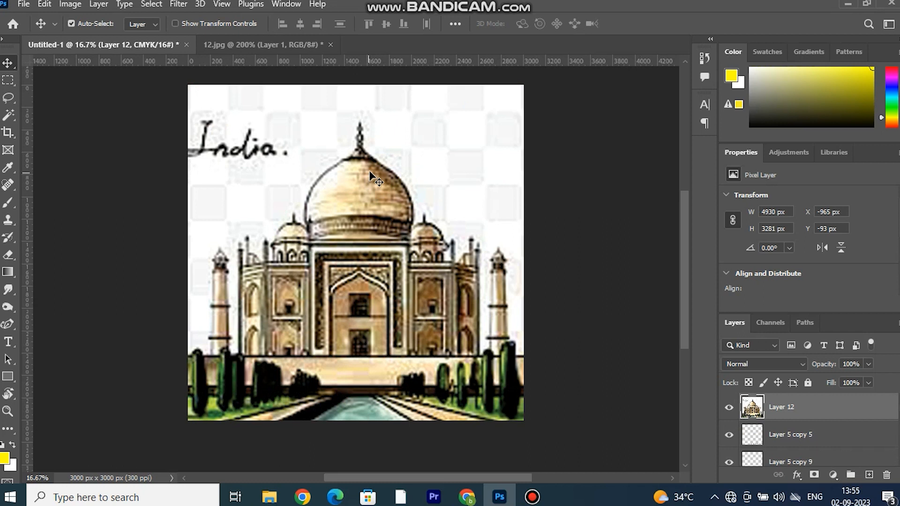
key("ctrl+shift+bracketleft")
Scale the Taj Mahal on Layer 12 to 60.85% and position it behind the couples in the canvas's upper part.
key("ctrl+t")
left_click_drag(355, 442, 370, 225)
left_click_drag(370, 147, 343, 159)
left_click_drag(483, 183, 523, 185)
left_click_drag(228, 183, 188, 185)
left_click_drag(382, 138, 400, 138)
left_click(658, 23)
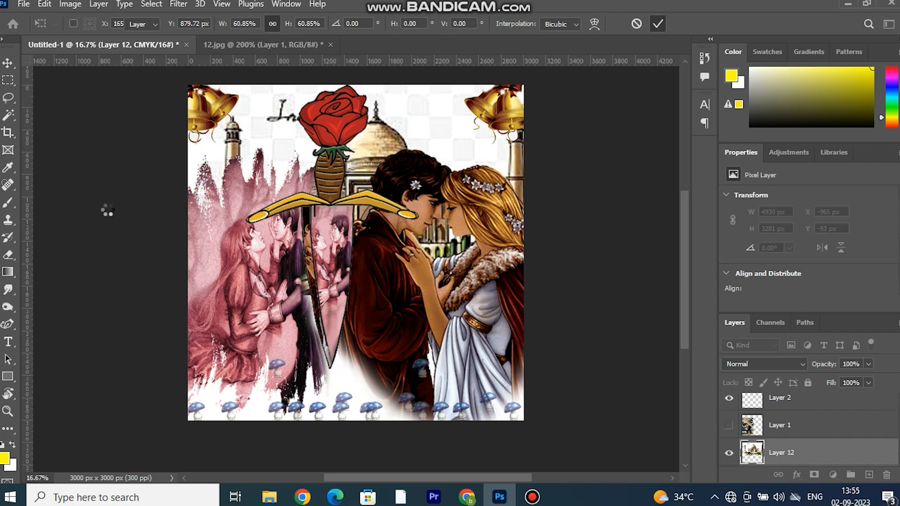
Erase the India lettering and checkered pattern around the Taj Mahal with a 480 px brush, and set its Levels black input to 147.
left_click(9, 254)
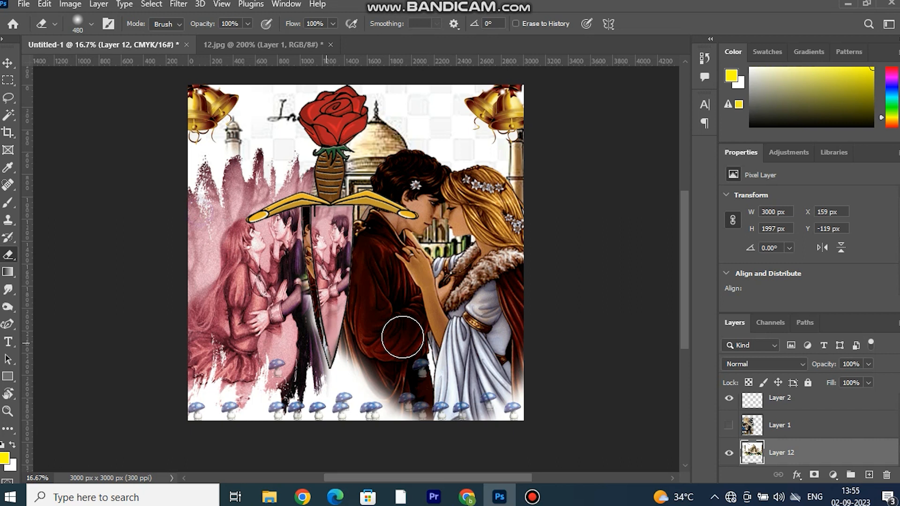
mouse_move(550, 104)
left_mouse_down()
mouse_move(443, 101)
mouse_move(418, 129)
mouse_move(390, 90)
mouse_move(438, 134)
mouse_move(472, 141)
mouse_move(484, 155)
mouse_move(429, 115)
mouse_move(300, 78)
mouse_move(285, 95)
mouse_move(286, 157)
mouse_move(306, 167)
left_mouse_up()
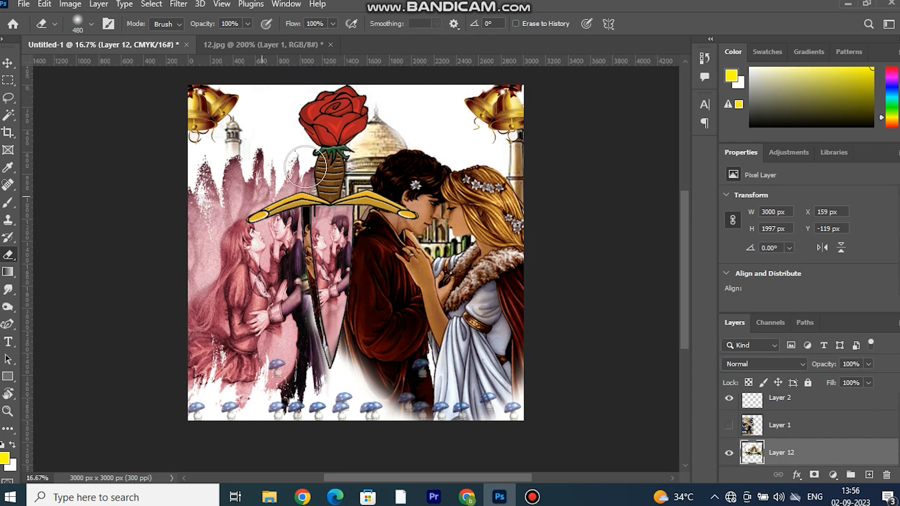
key("ctrl+l")
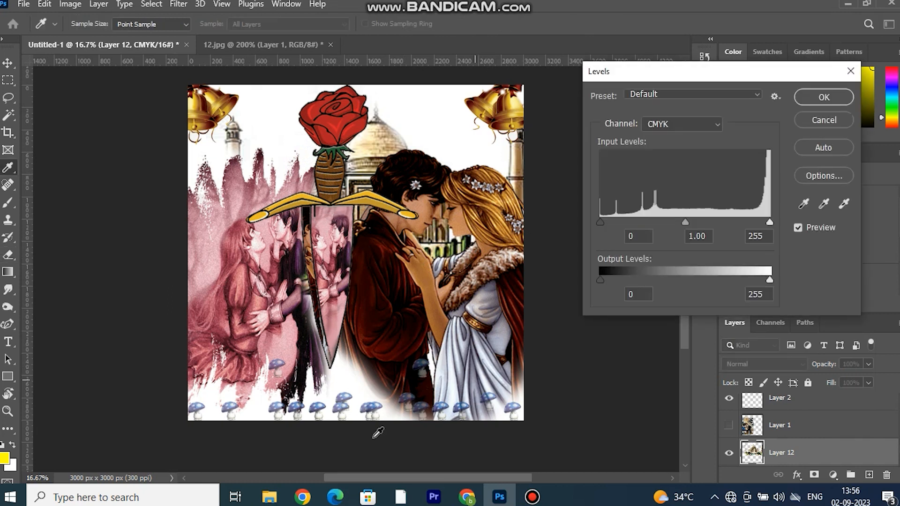
left_click_drag(600, 222, 710, 223)
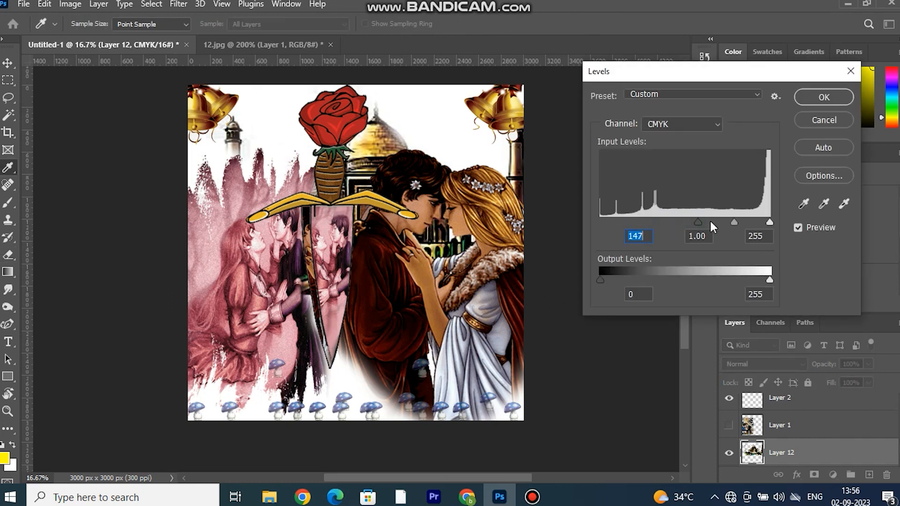
left_click(836, 98)
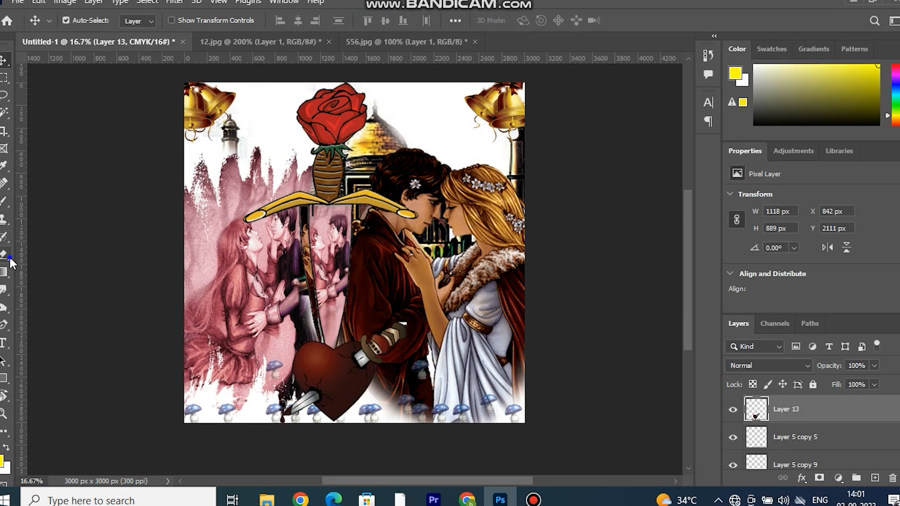
left_click(6, 255)
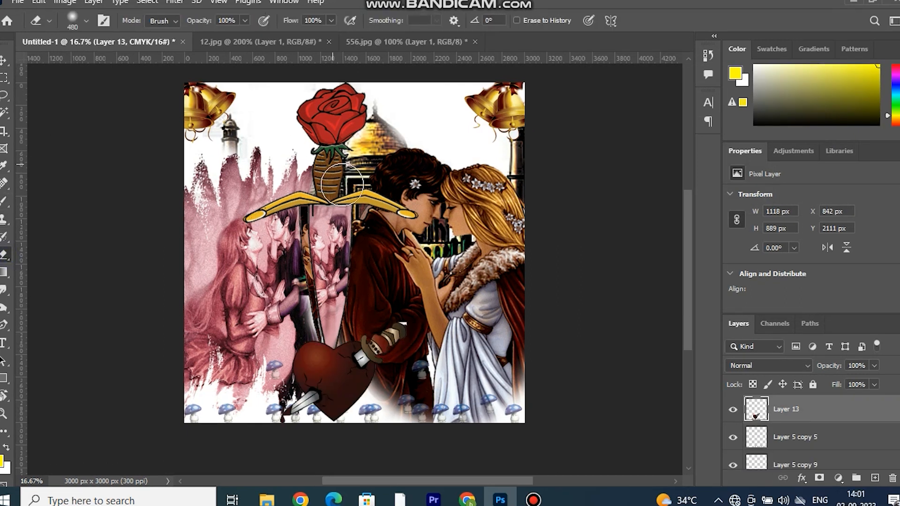
Erase the outer ends of the dagger's golden crossguard on Layer 7 with a soft 480 px brush and deselect the layer.
left_click(3, 62)
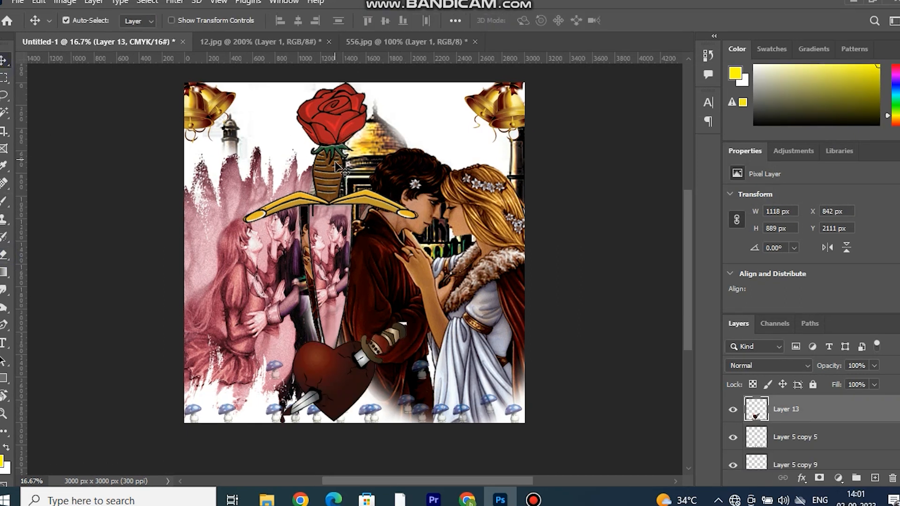
left_click(334, 123)
left_click(5, 256)
mouse_move(407, 214)
left_mouse_down()
mouse_move(397, 217)
mouse_move(394, 195)
mouse_move(387, 221)
left_mouse_up()
mouse_move(338, 243)
left_mouse_down()
mouse_move(253, 207)
mouse_move(290, 182)
left_mouse_up()
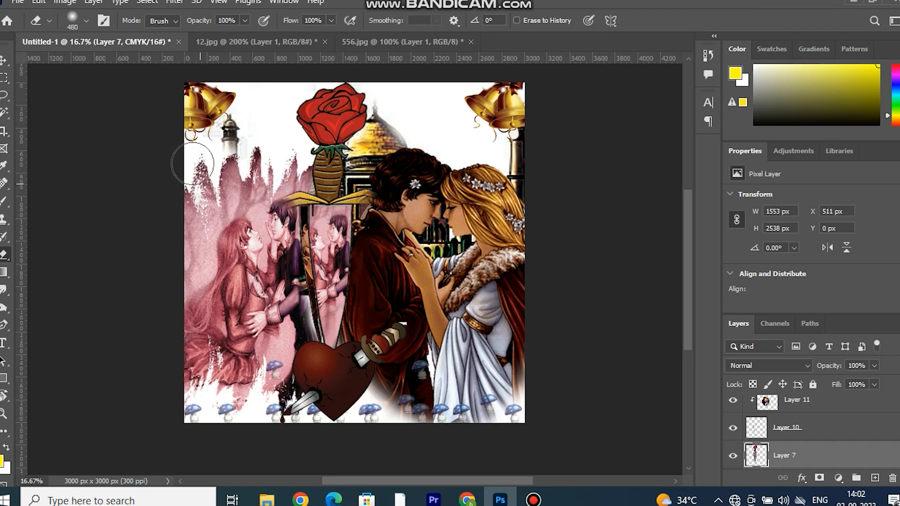
left_click(4, 60)
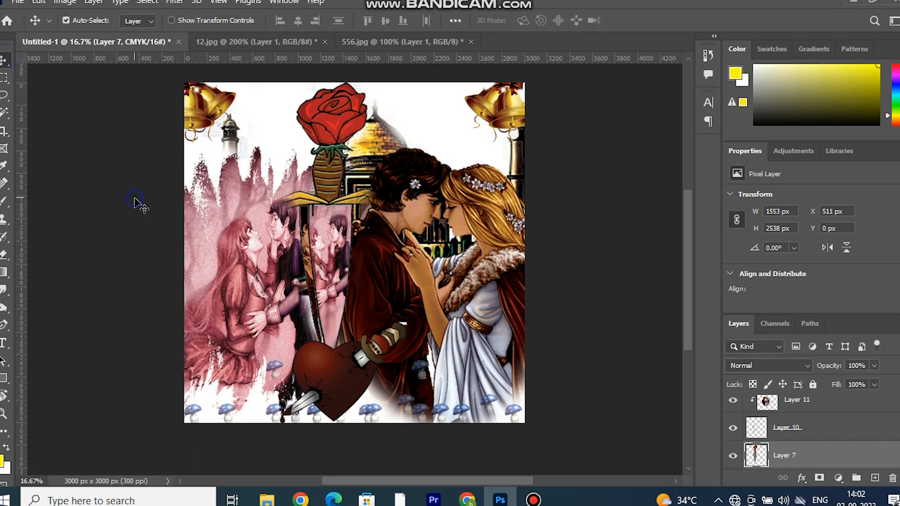
left_click(136, 202)
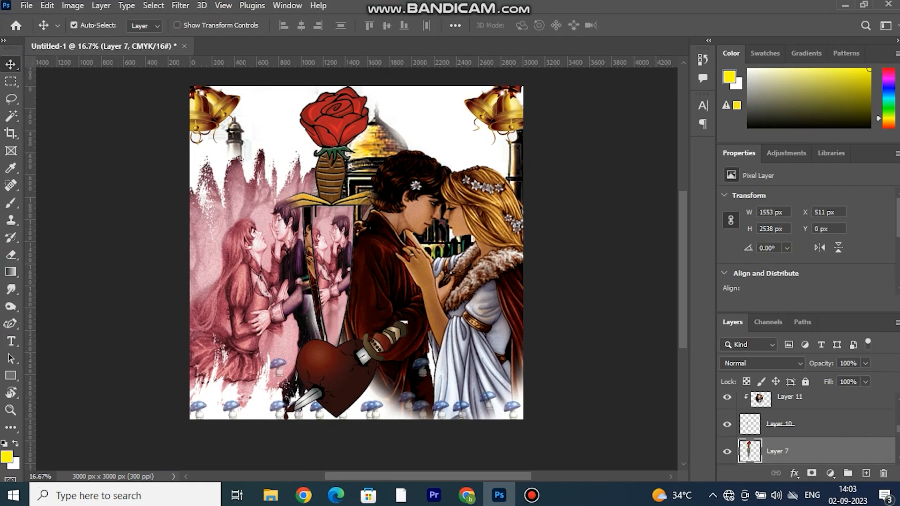
Add a new empty layer directly above the Taj Mahal on Layer 12.
scroll(806, 429, "up", 3)
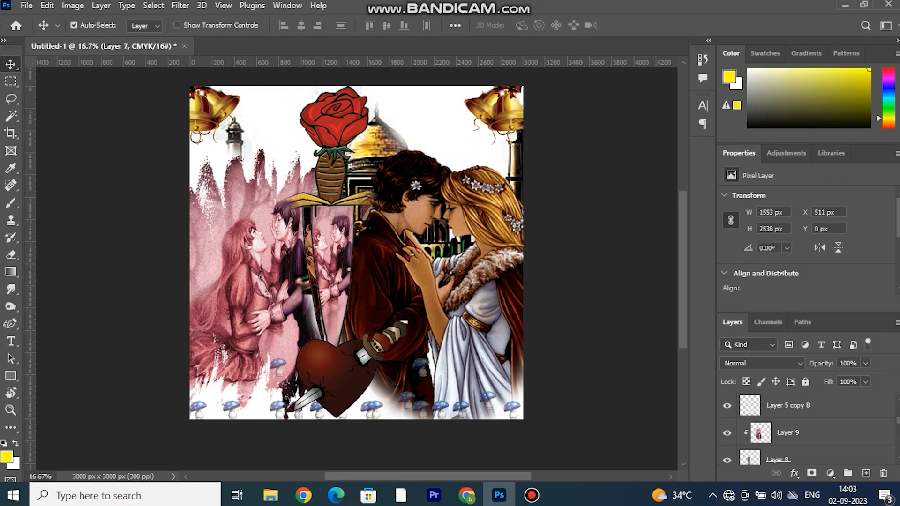
scroll(807, 429, "up", 3)
scroll(819, 445, "down", 10)
left_click(825, 447)
scroll(823, 447, "down", 3)
left_click(789, 407)
left_click(797, 417)
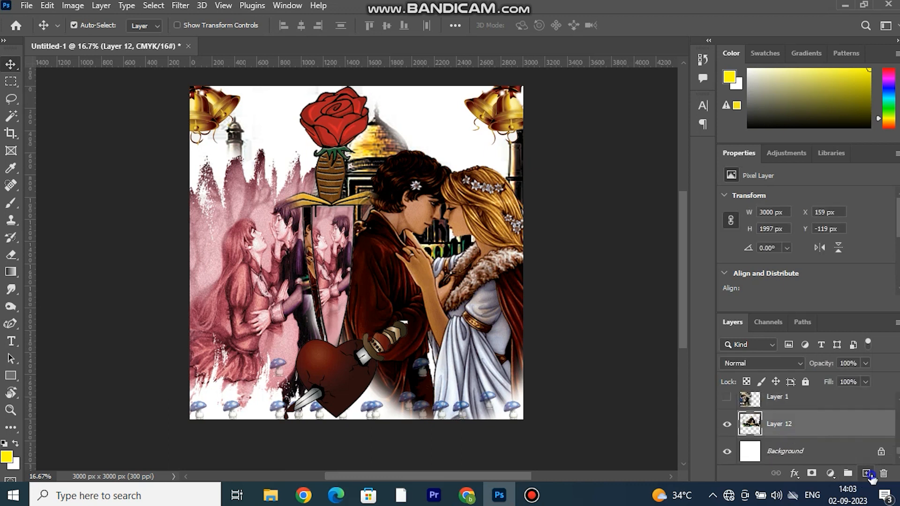
left_click(866, 473)
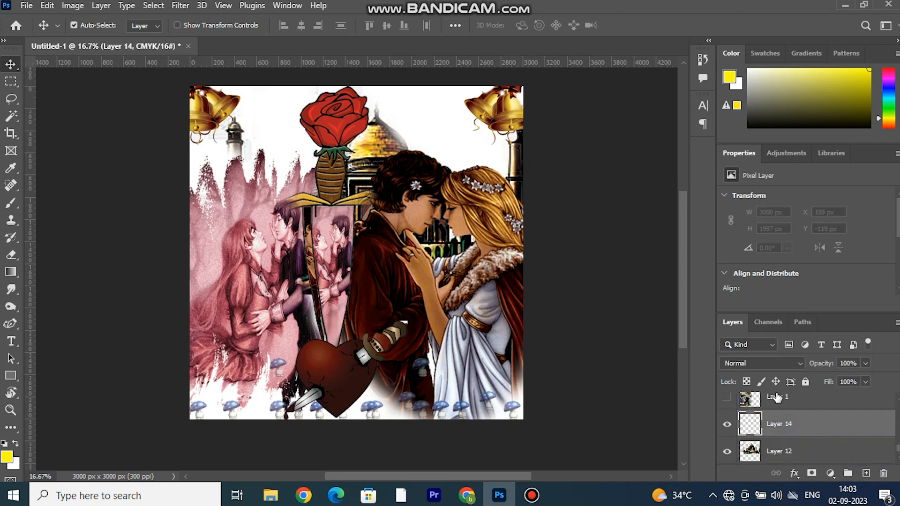
Draw a yellow-filled, four-cornered Pen tool shape covering the full width of the canvas's upper part behind the couples.
right_click(11, 330)
left_click(52, 322)
left_click(543, 81)
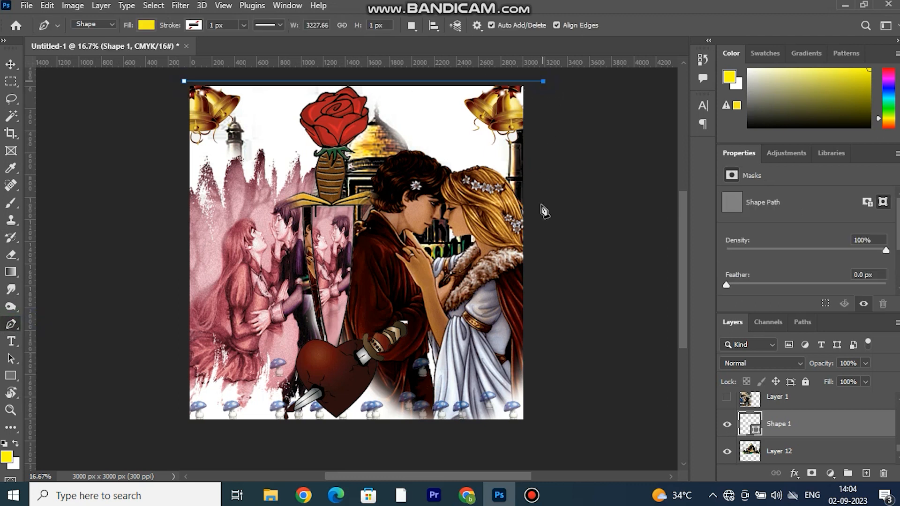
left_click(540, 219)
left_click(169, 230)
left_click(11, 64)
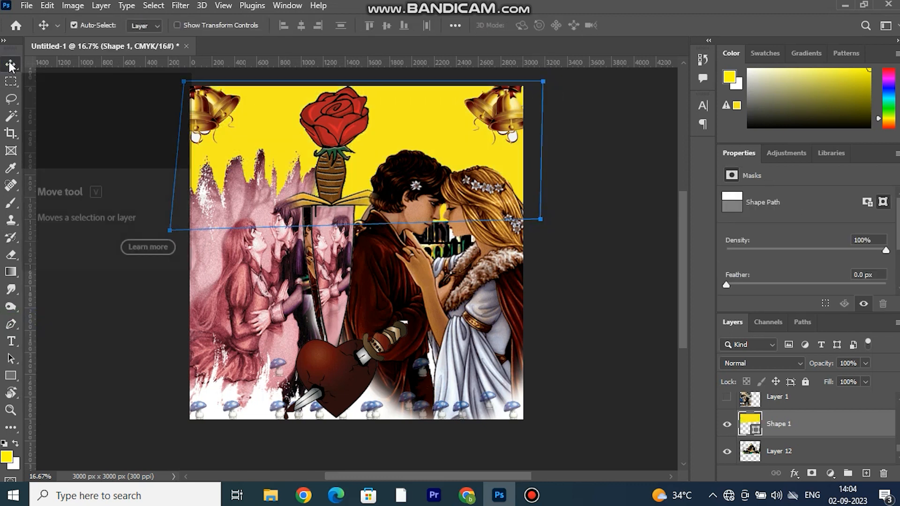
left_click(277, 281)
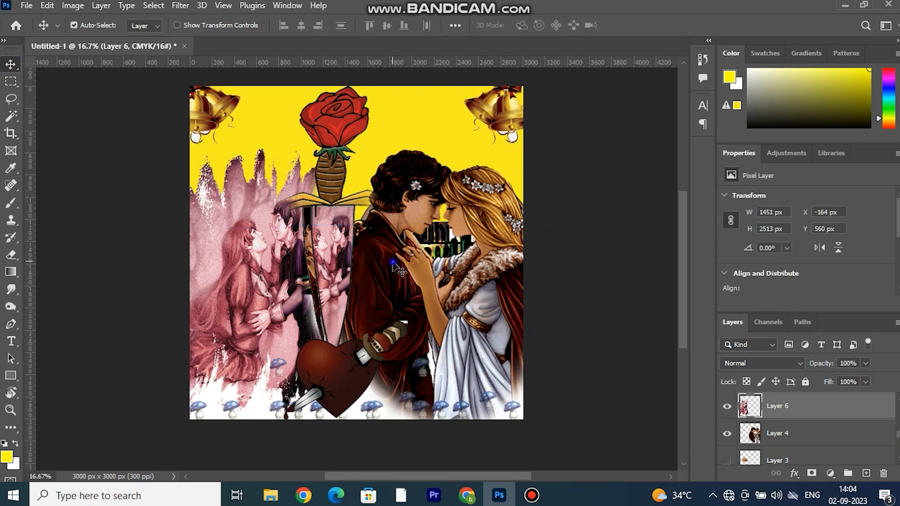
left_click(392, 261, "shift")
left_click_drag(393, 263, 323, 231, "alt")
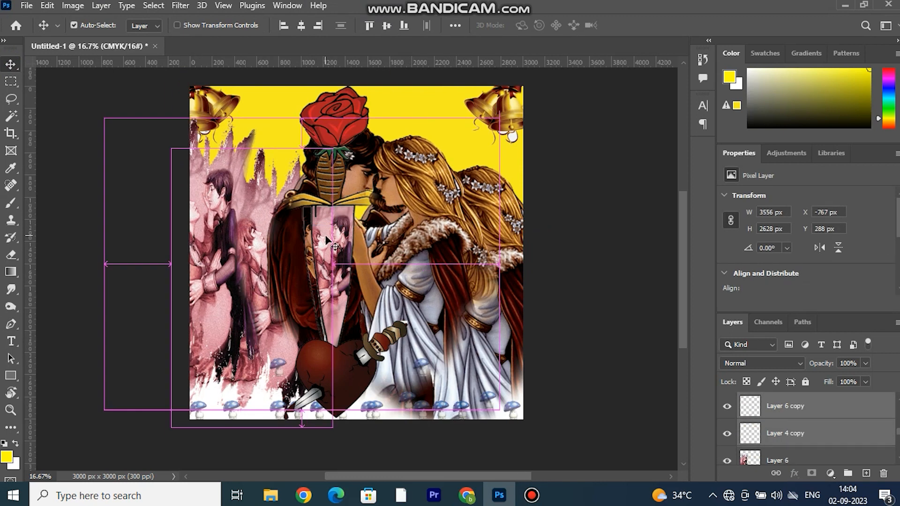
key("ctrl+z")
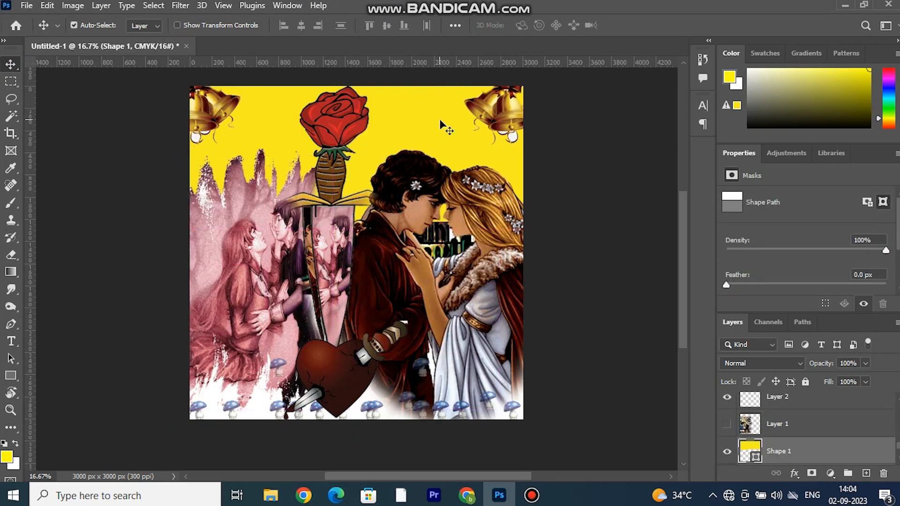
left_click(427, 174, "ctrl")
left_click_drag(425, 173, 441, 163)
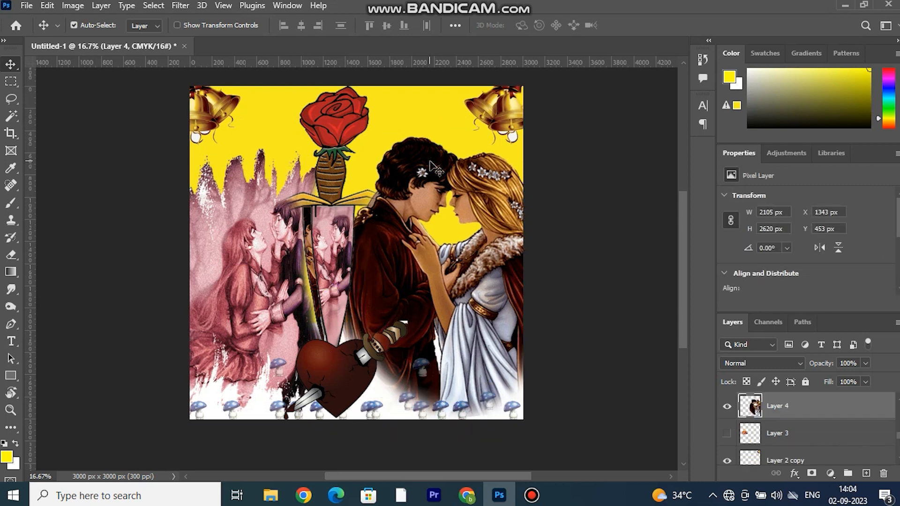
key("ctrl+z")
key("ctrl+z")
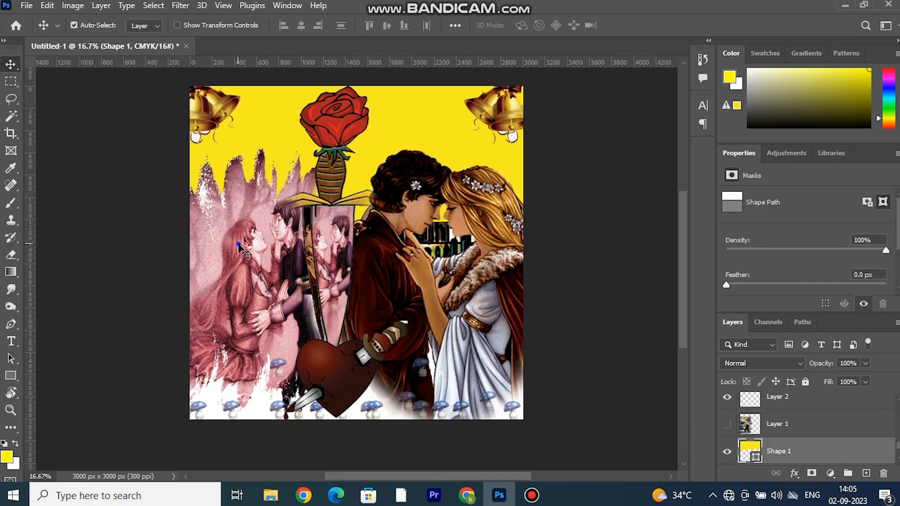
Duplicate both couple layers, Layer 6 and Layer 4, and scale the copies to 72.85% over the canvas's upper part.
left_click(238, 245)
left_click(405, 210, "shift")
left_click_drag(405, 210, 450, 64)
key("ctrl+t")
left_click_drag(613, 156, 501, 137)
left_click_drag(440, 151, 462, 210)
left_click_drag(514, 299, 566, 239)
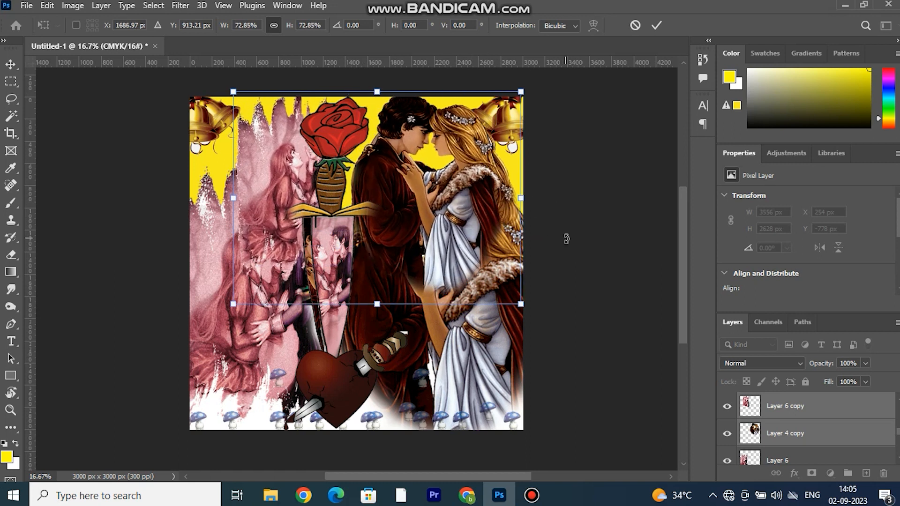
key("Return")
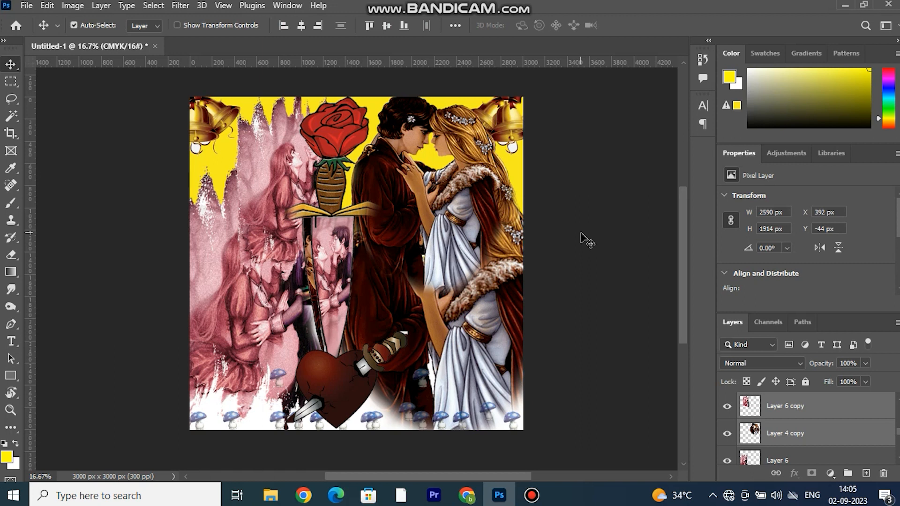
key("ctrl+z")
key("ctrl+z")
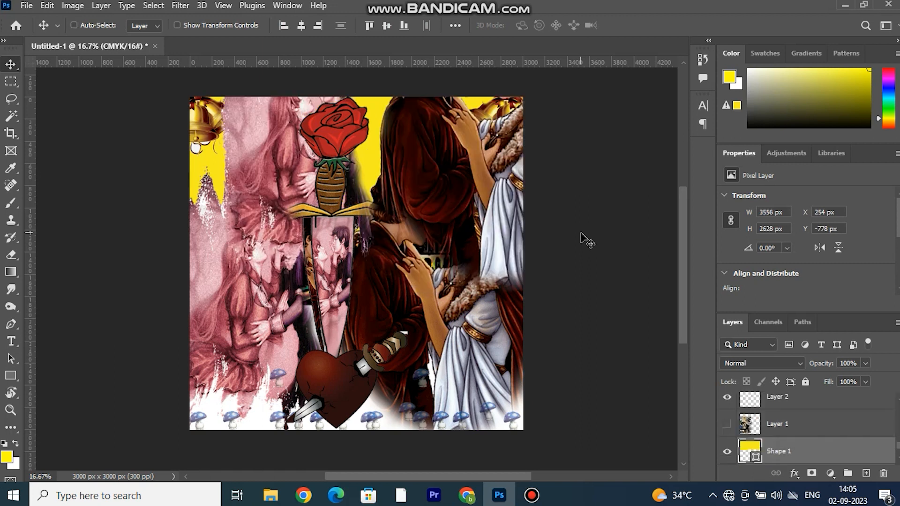
key("ctrl+shift+z")
key("ctrl+shift+z")
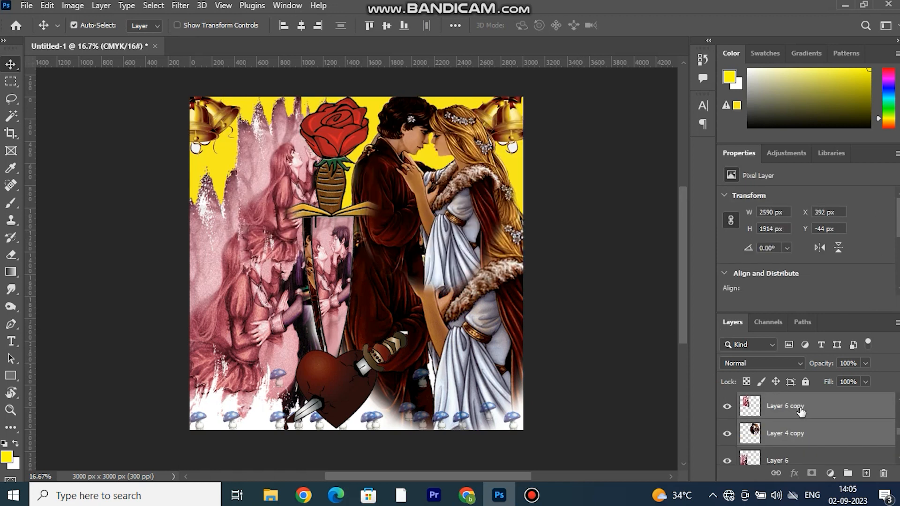
Toggle the visibility of Shape 1 off and on, and set its mask feather to 154.2 px.
left_click(750, 406)
scroll(750, 406, "down", 5)
left_click(750, 406)
left_click(727, 407)
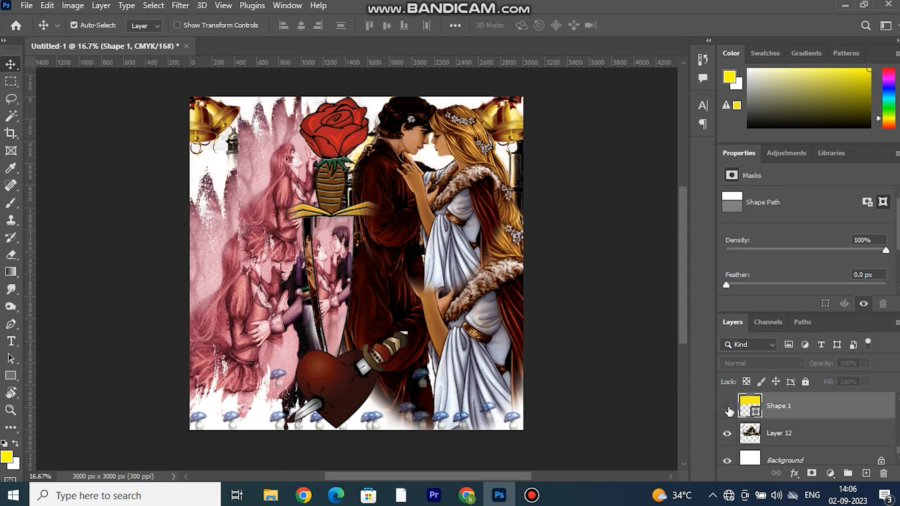
left_click(727, 406)
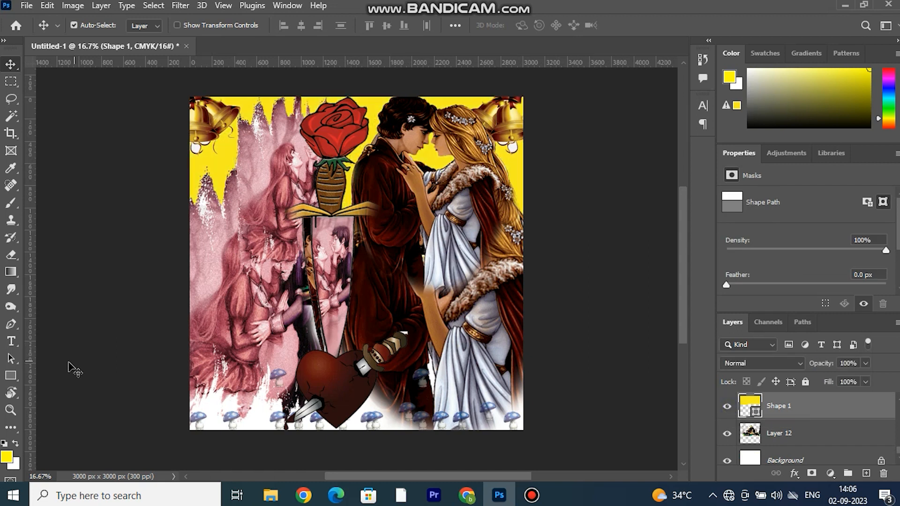
scroll(792, 272, "down", 4)
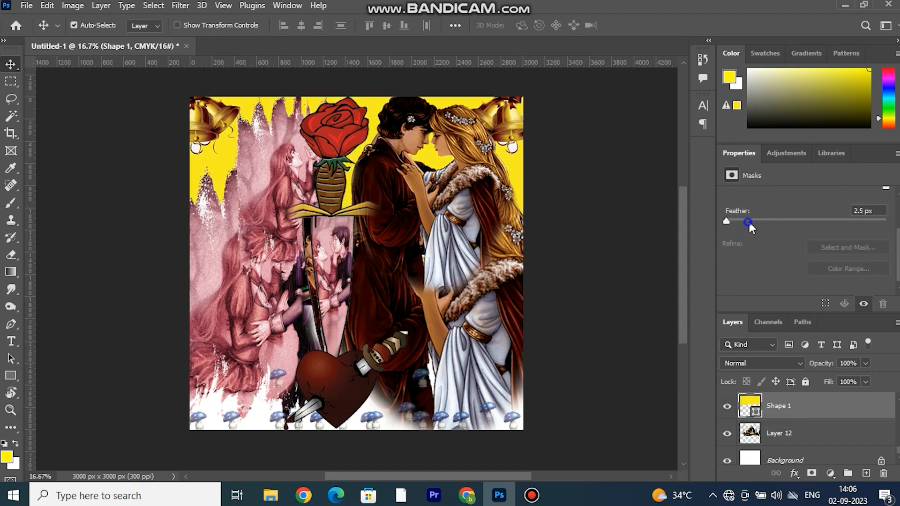
Apply a blue Color Overlay to Shape 1 and place the shape below the Taj Mahal on Layer 12.
double_click(830, 407)
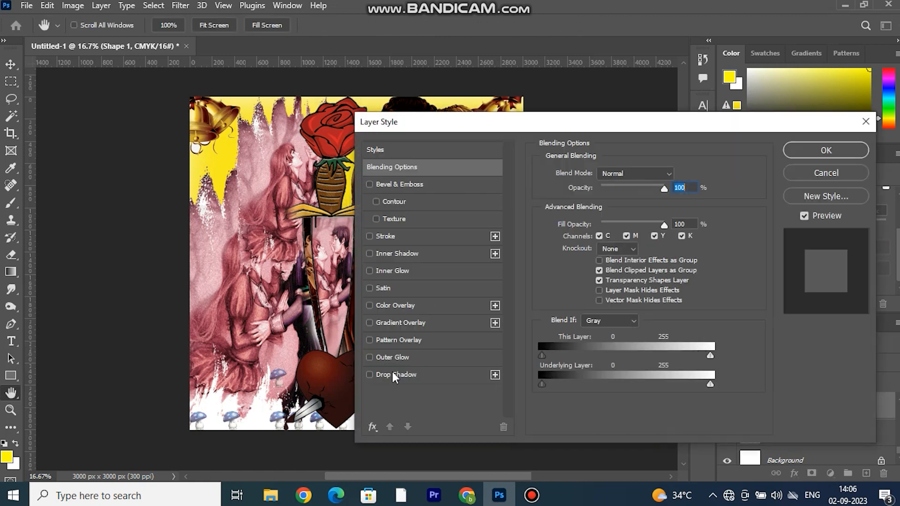
left_click(417, 302)
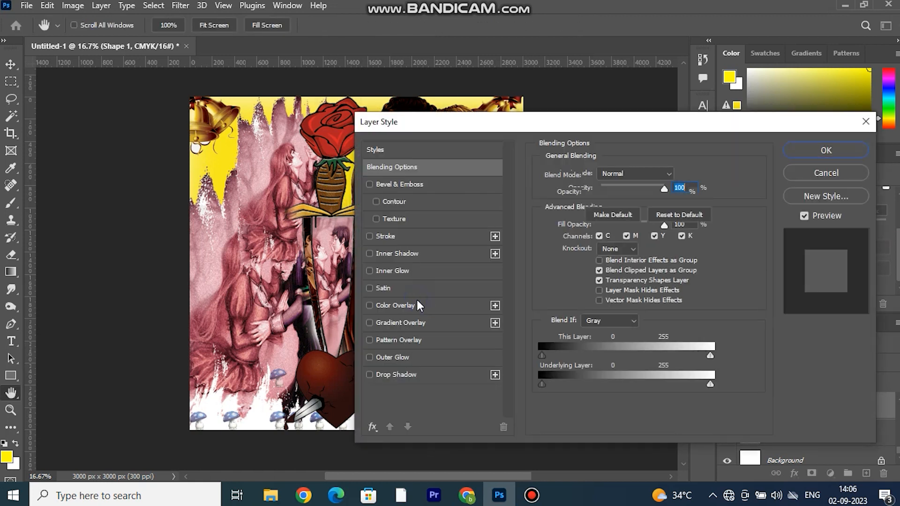
left_click(681, 179)
left_click_drag(716, 170, 716, 181)
left_click_drag(693, 114, 676, 117)
left_click(834, 106)
mouse_move(652, 191)
left_mouse_down()
mouse_move(629, 191)
mouse_move(640, 196)
left_mouse_up()
key("Return")
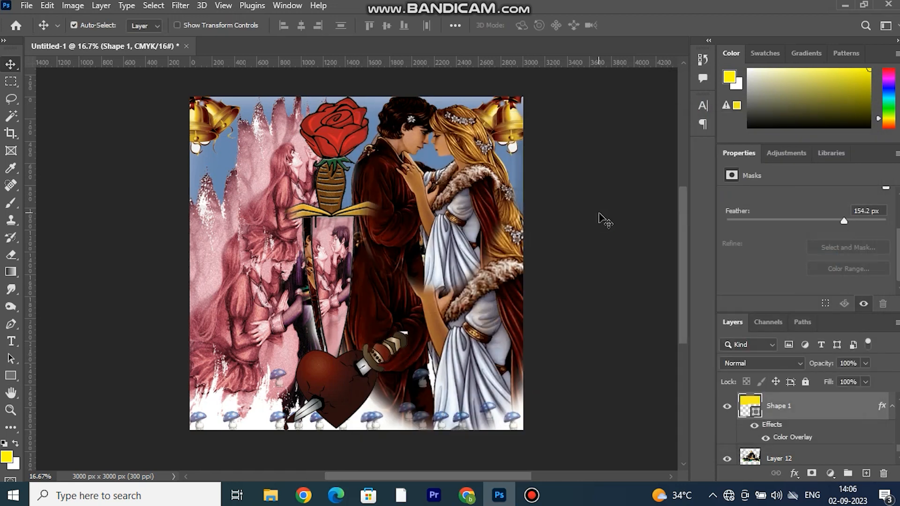
left_click_drag(797, 413, 799, 442)
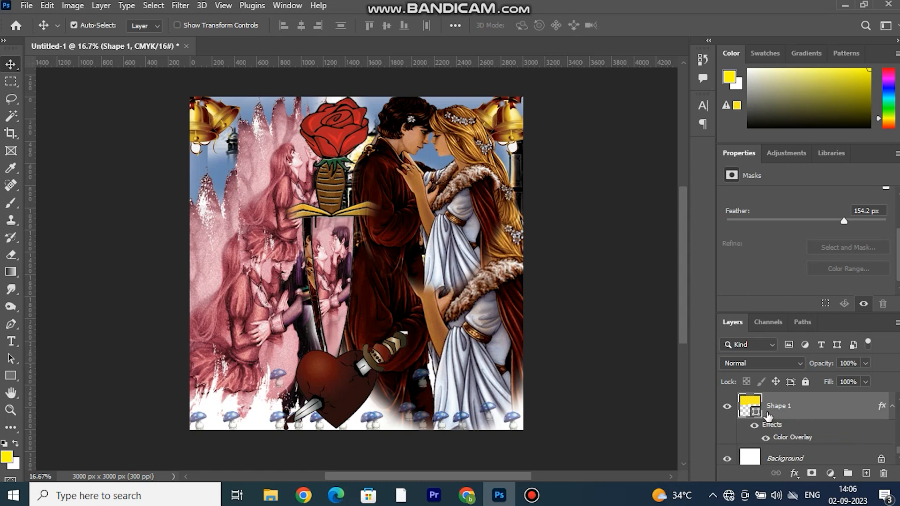
Try to enlarge Layer 6 copy to 153.83%, and undo Shape 1's blue Color Overlay and its move below Layer 12.
left_click(288, 210)
key("ctrl+t")
left_click_drag(233, 193, 166, 211)
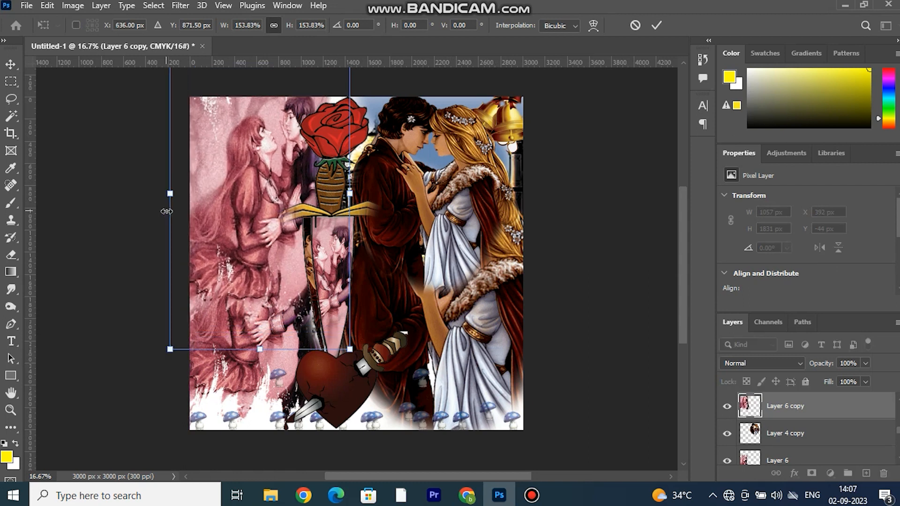
key("ctrl+z")
left_click(648, 198)
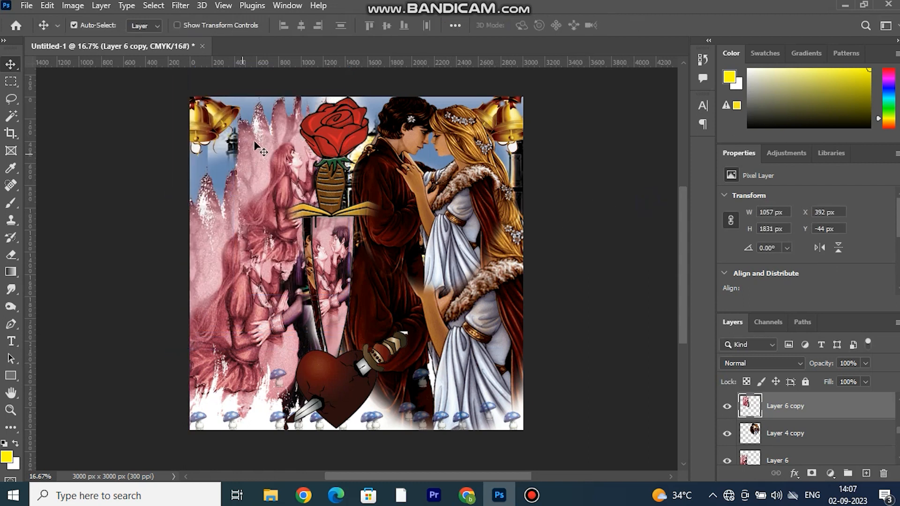
key("ctrl+z")
key("ctrl+z")
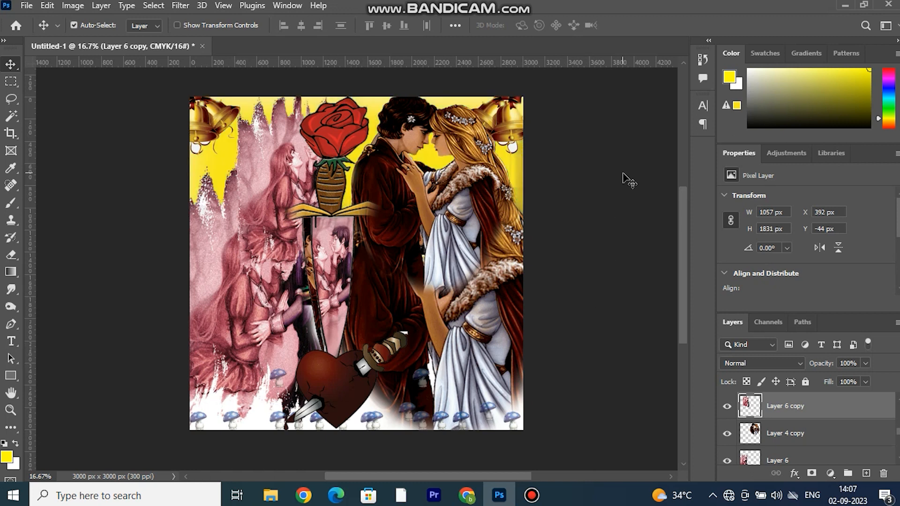
Place the Taj Mahal on Layer 12 directly above the yellow Shape 1.
scroll(808, 450, "down", 1)
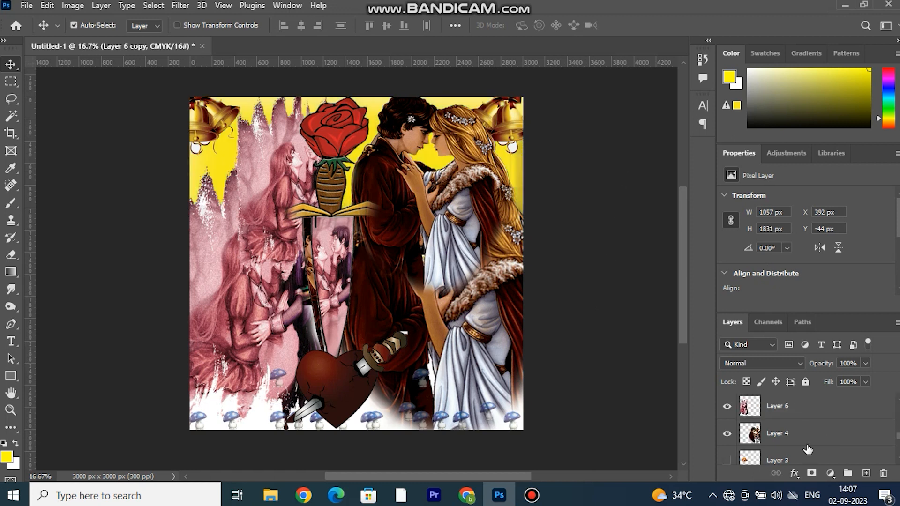
scroll(808, 450, "down", 2)
left_click_drag(791, 417, 791, 418)
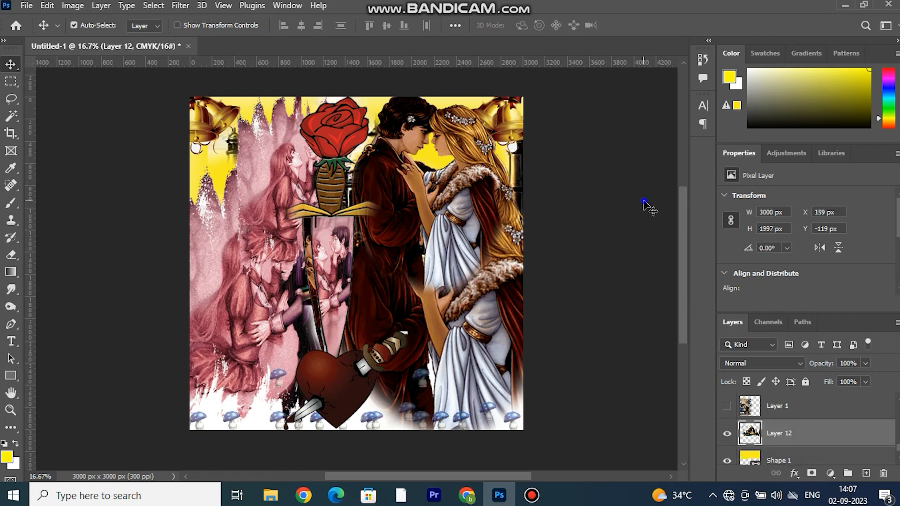
left_click(647, 208)
Delete the duplicated couples on Layer 6 copy and Layer 4 copy.
left_click(277, 158)
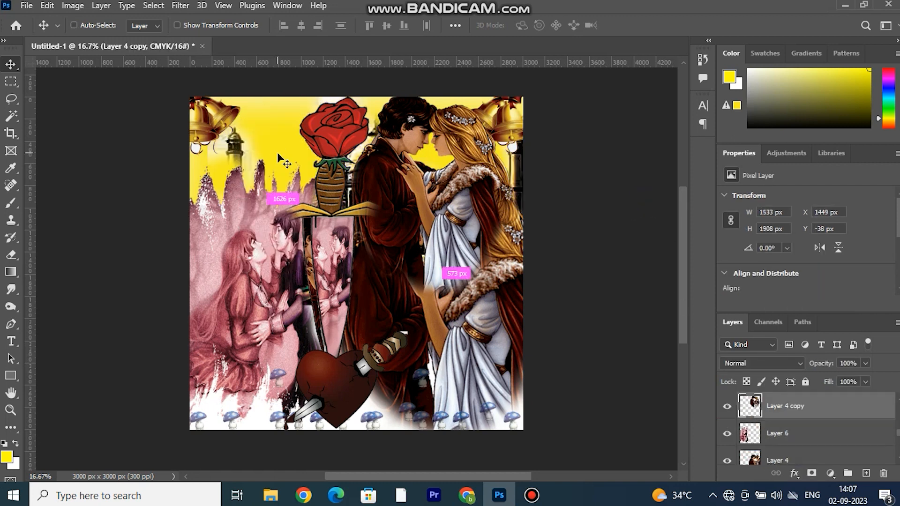
key("ctrl+z")
key("ctrl+z")
key("ctrl+shift+z")
key("ctrl+shift+z")
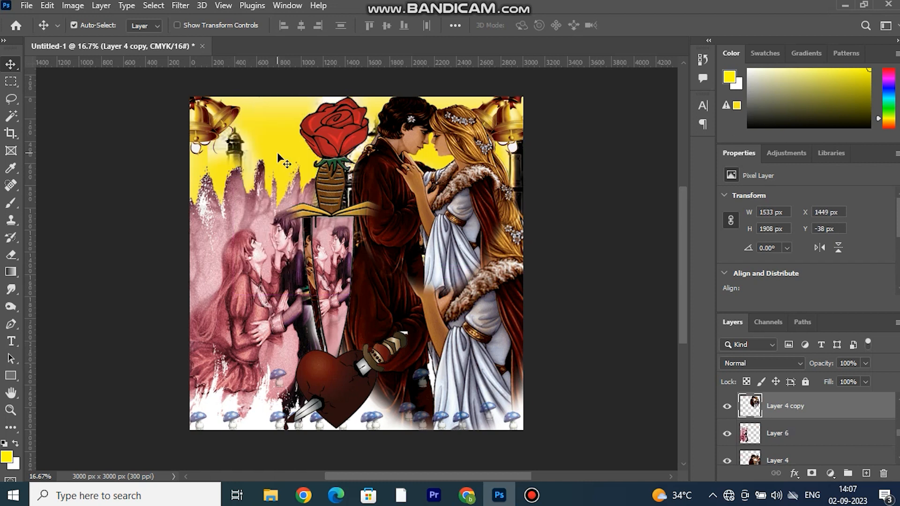
key("Delete")
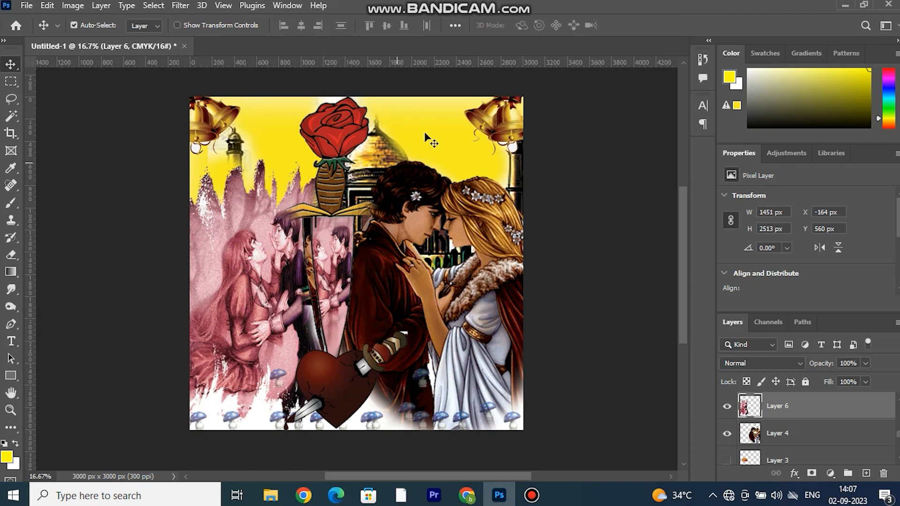
Set the mask of the yellow Shape 1 to 67% density and 4.5 px feather.
left_click(424, 117)
left_click_drag(807, 249, 833, 250)
left_click_drag(795, 285, 762, 285)
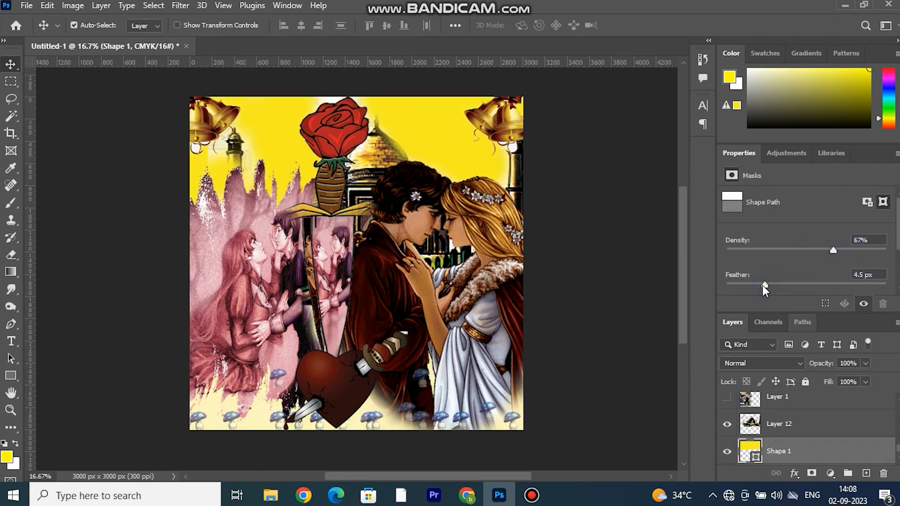
left_click(629, 217)
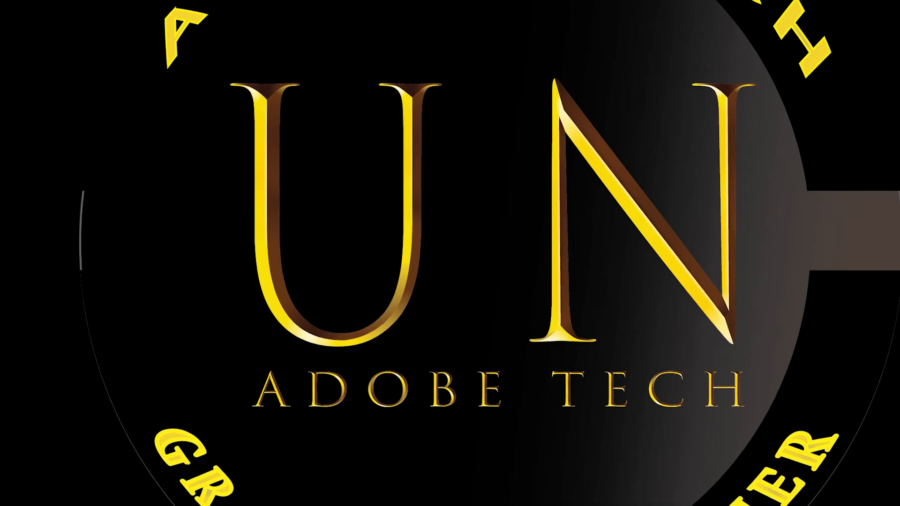